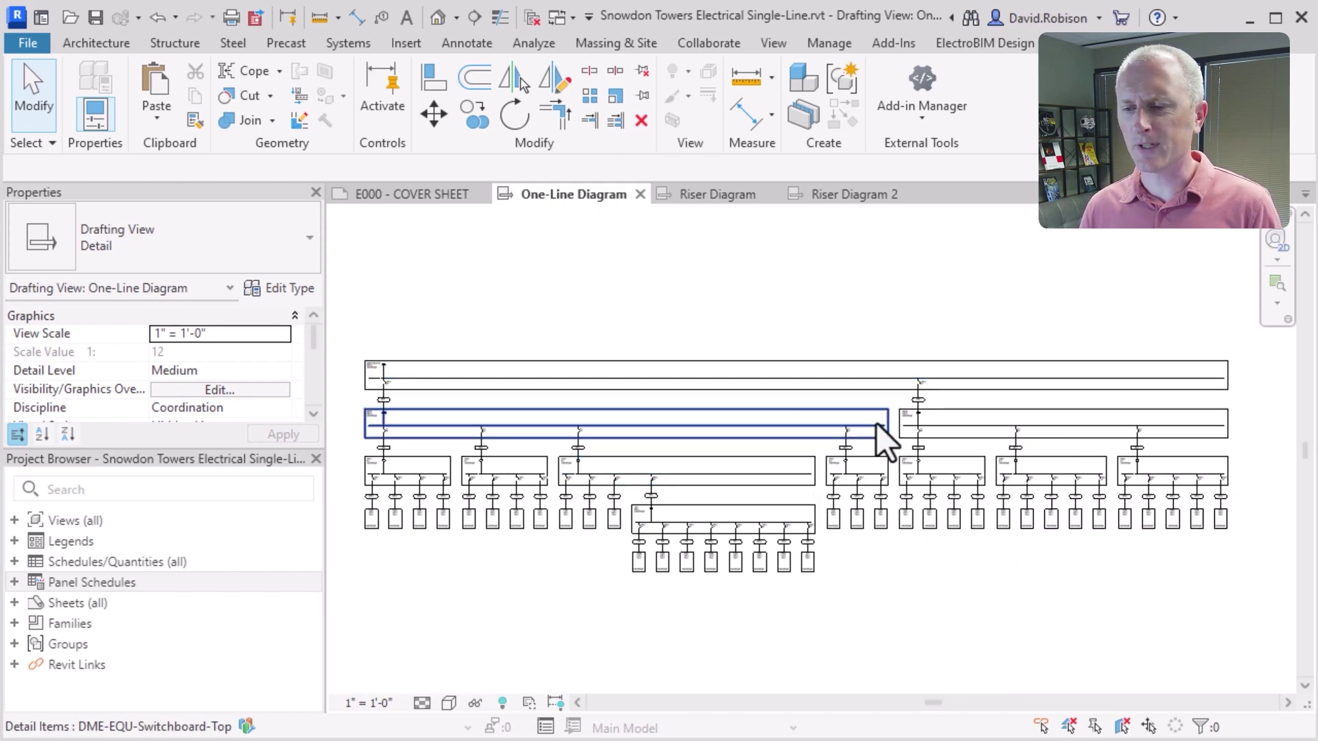
Step: Open the 3D - Just Electrical view and orbit and pan to the switchboard area
{"action": "left_click", "coordinate": [14, 522]}
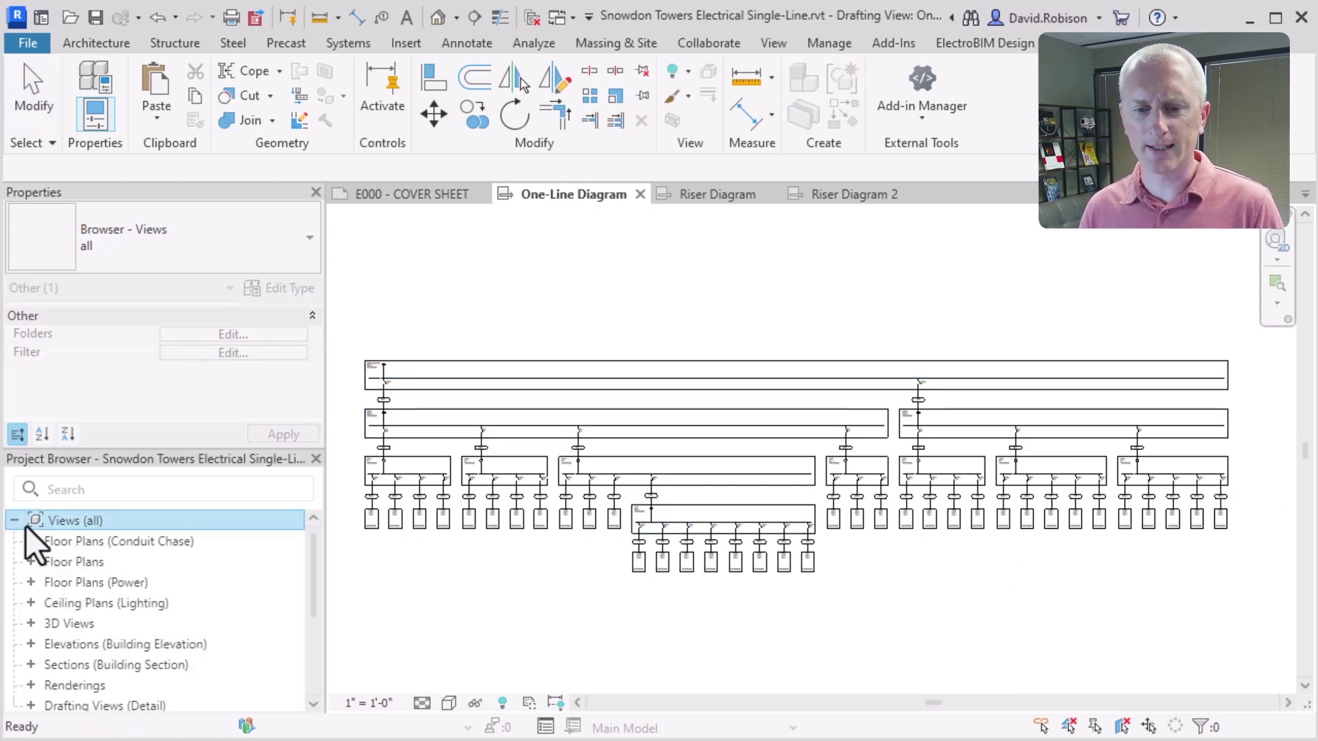
{"action": "left_click", "coordinate": [33, 623]}
{"action": "double_click", "coordinate": [147, 585]}
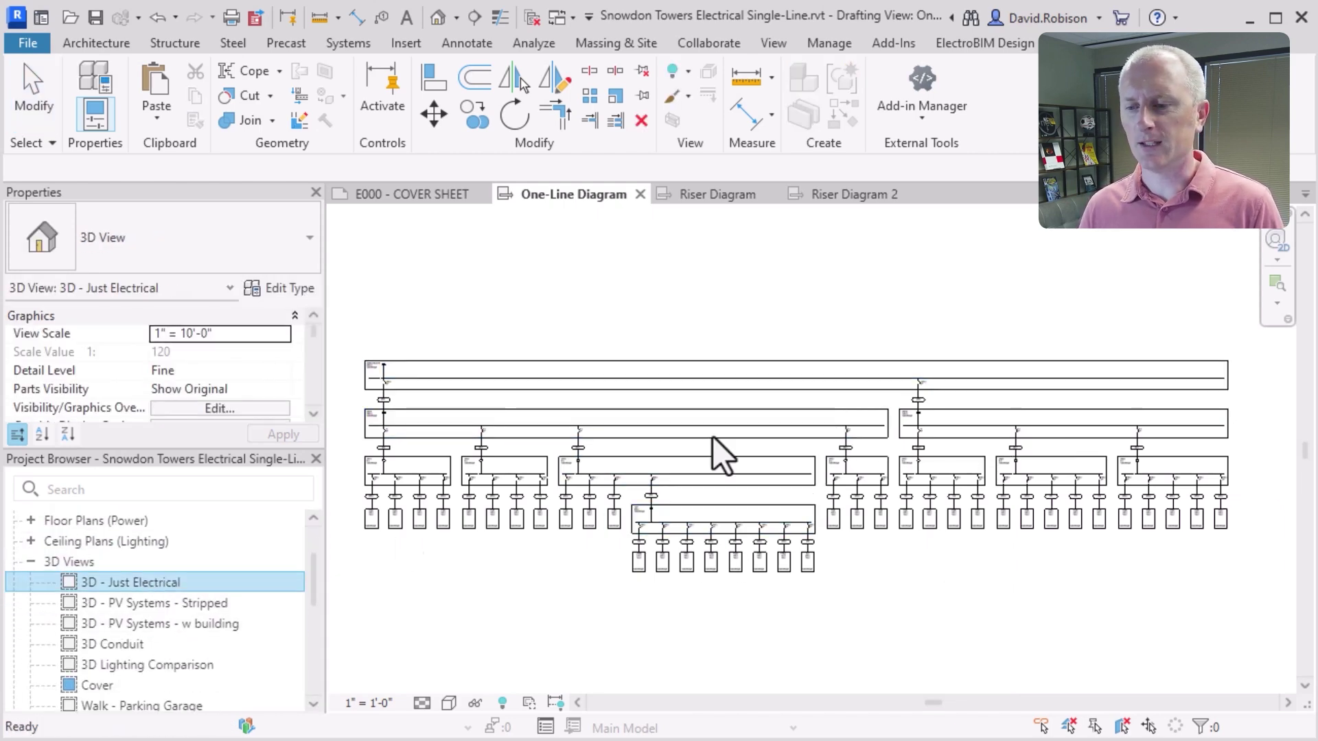
{"action": "scroll", "coordinate": [703, 511], "scroll_direction": "up", "scroll_amount": 2}
{"action": "scroll", "coordinate": [704, 511], "scroll_direction": "up", "scroll_amount": 5}
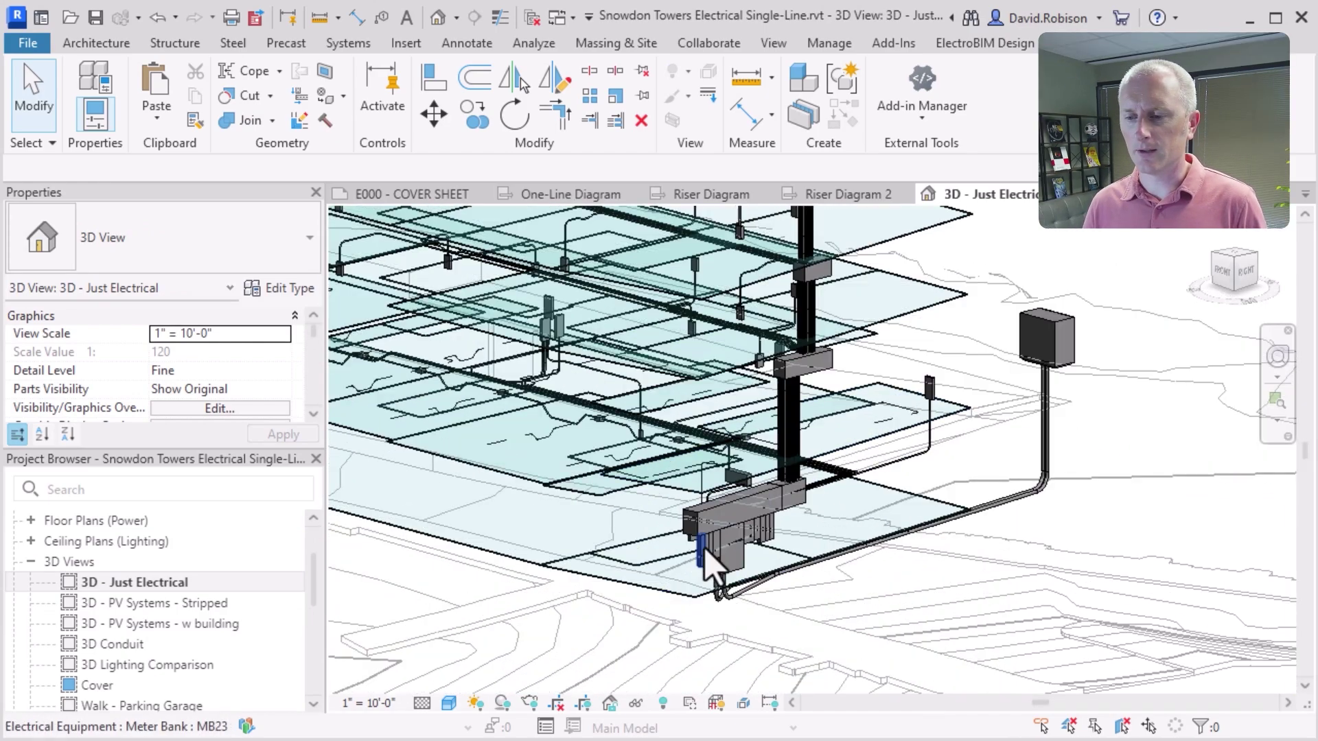
{"action": "scroll", "coordinate": [706, 563], "scroll_direction": "down", "scroll_amount": 5}
{"action": "middle_click_drag", "start_coordinate": [711, 562], "coordinate": [618, 312], "text": "shift"}
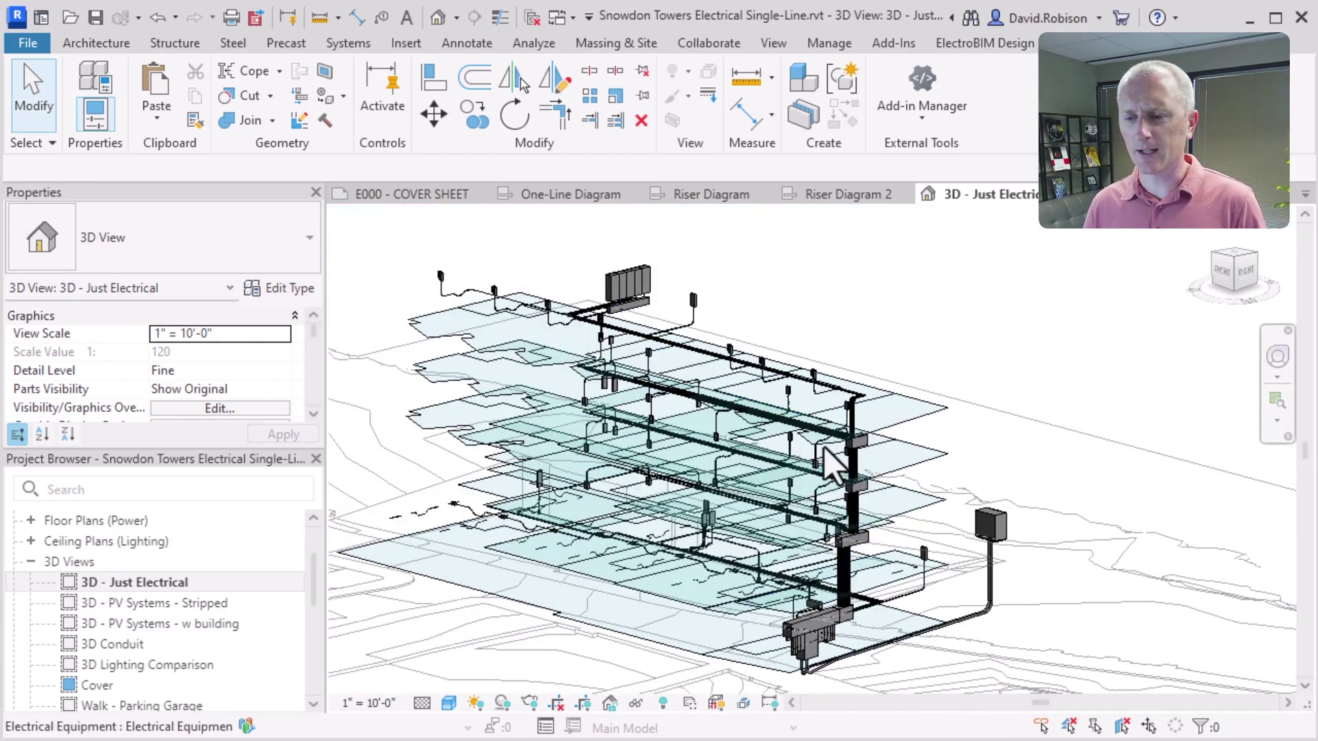
{"action": "scroll", "coordinate": [638, 511], "scroll_direction": "up", "scroll_amount": 3}
{"action": "middle_click_drag", "start_coordinate": [641, 515], "coordinate": [617, 421]}
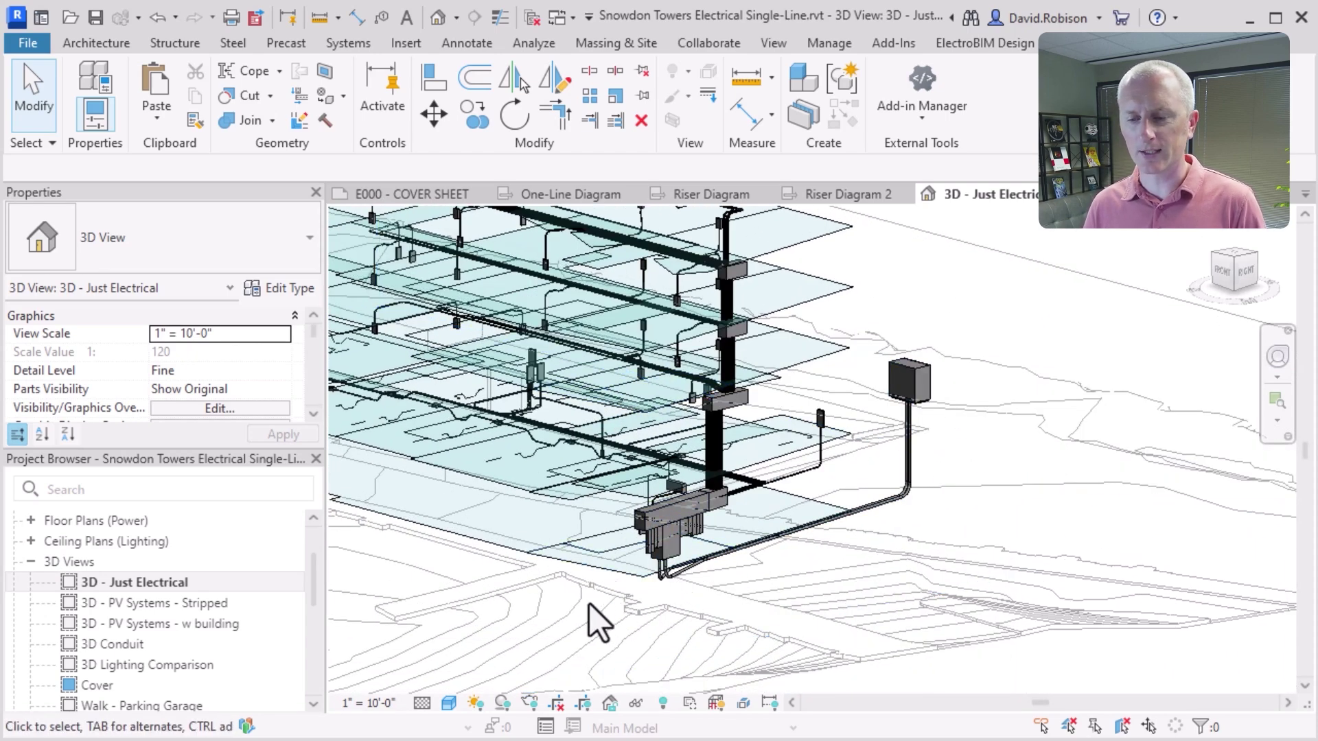
Step: Return to the One-Line Diagram and bring up ElectroBIM's single-line command lists
{"action": "key", "text": "ctrl+Tab"}
{"action": "left_click", "coordinate": [984, 43]}
{"action": "left_click", "coordinate": [754, 127]}
Step: Highlight the diagram's switchboard in the model with ElectroBIM Utility > Highlight Device
{"action": "left_click", "coordinate": [721, 143]}
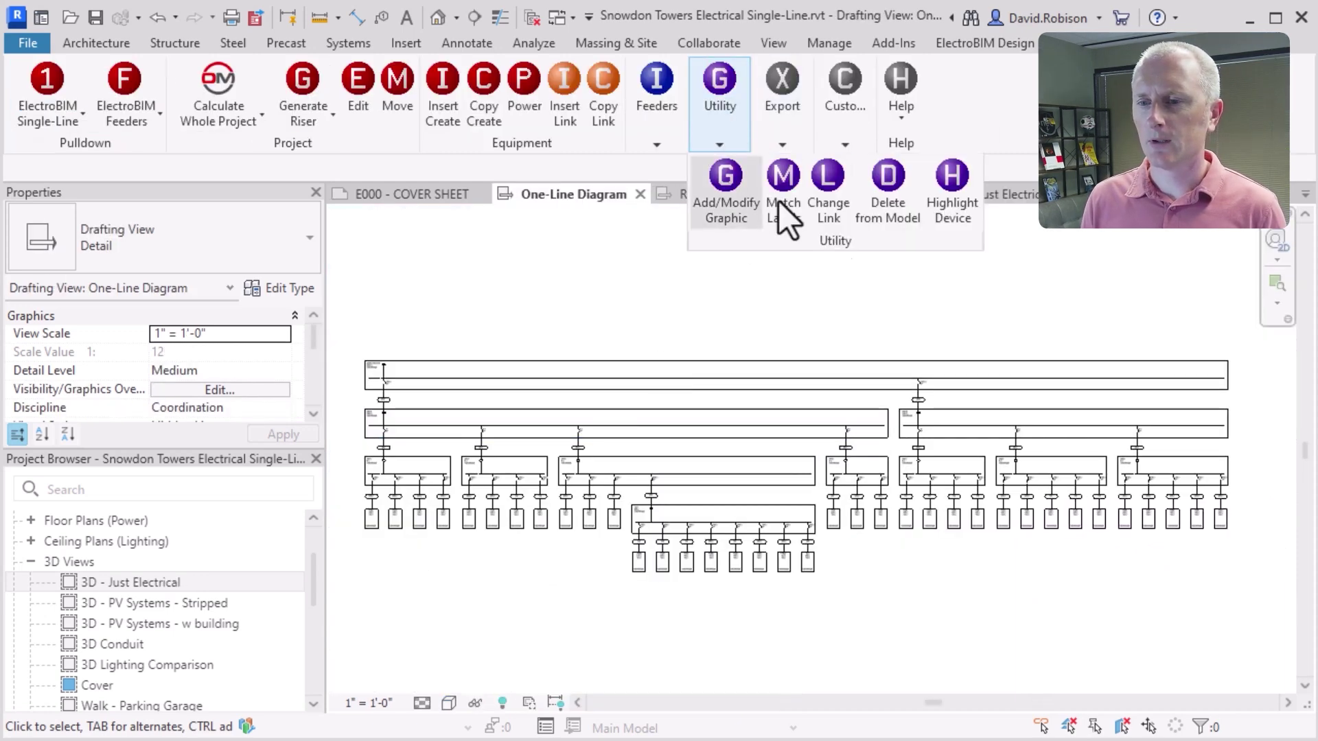
{"action": "left_click", "coordinate": [954, 210]}
{"action": "left_click", "coordinate": [574, 377]}
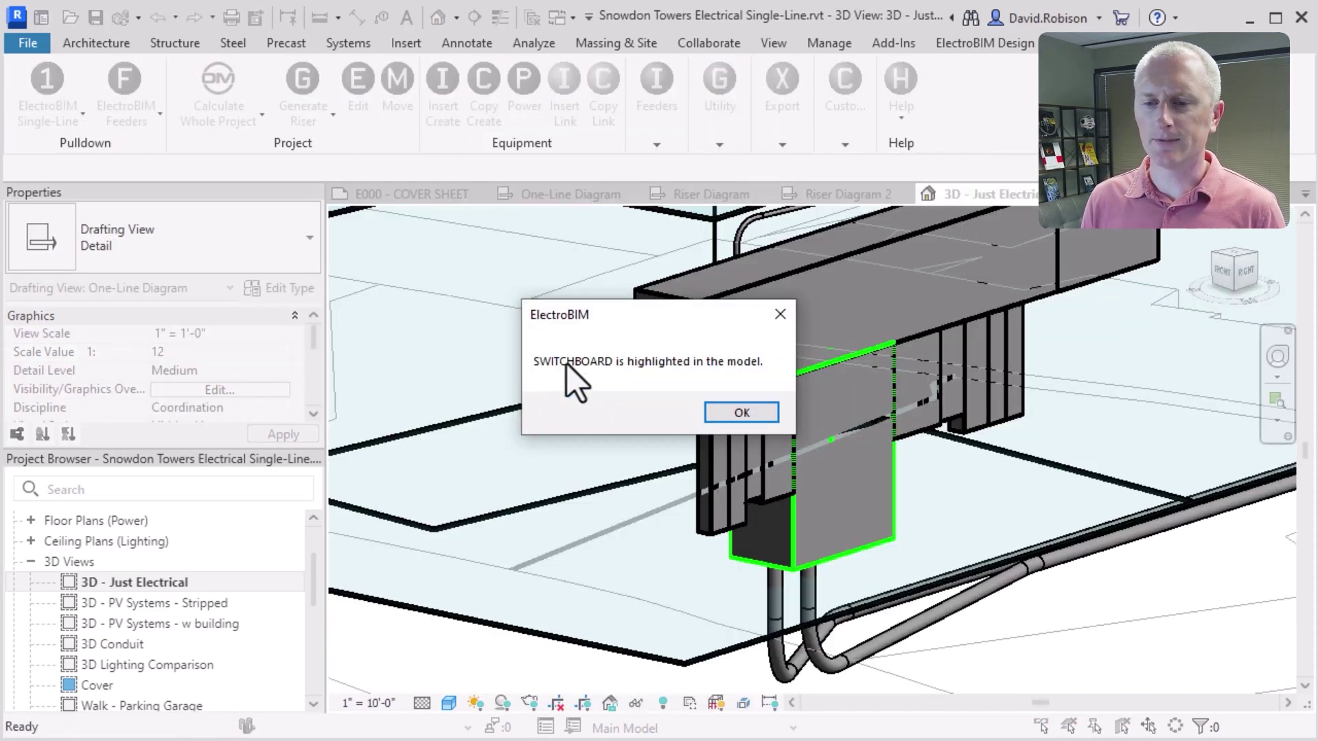
{"action": "left_click", "coordinate": [739, 414]}
Step: Open sheet E107 - ENLARGED PLANS from the Project Browser's sheet list
{"action": "scroll", "coordinate": [816, 542], "scroll_direction": "down", "scroll_amount": 2}
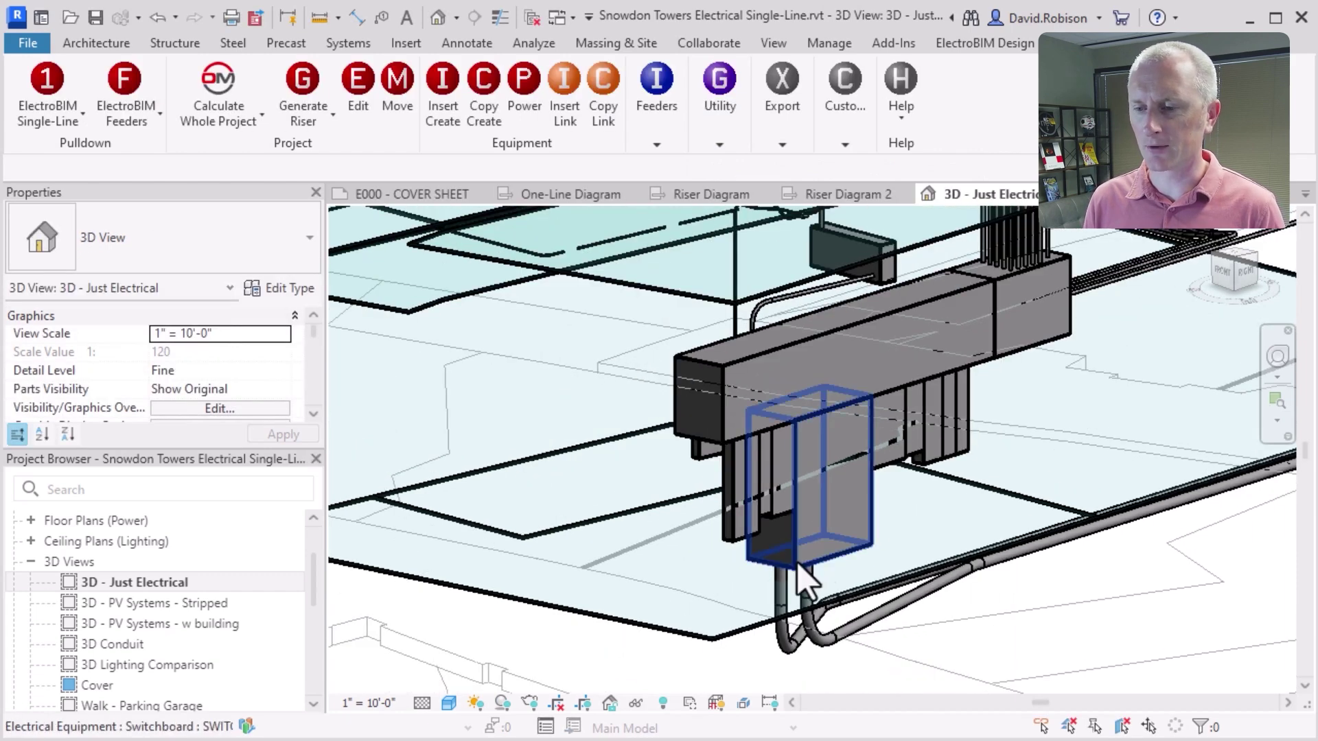
{"action": "double_click", "coordinate": [76, 562]}
{"action": "scroll", "coordinate": [211, 620], "scroll_direction": "down", "scroll_amount": 2}
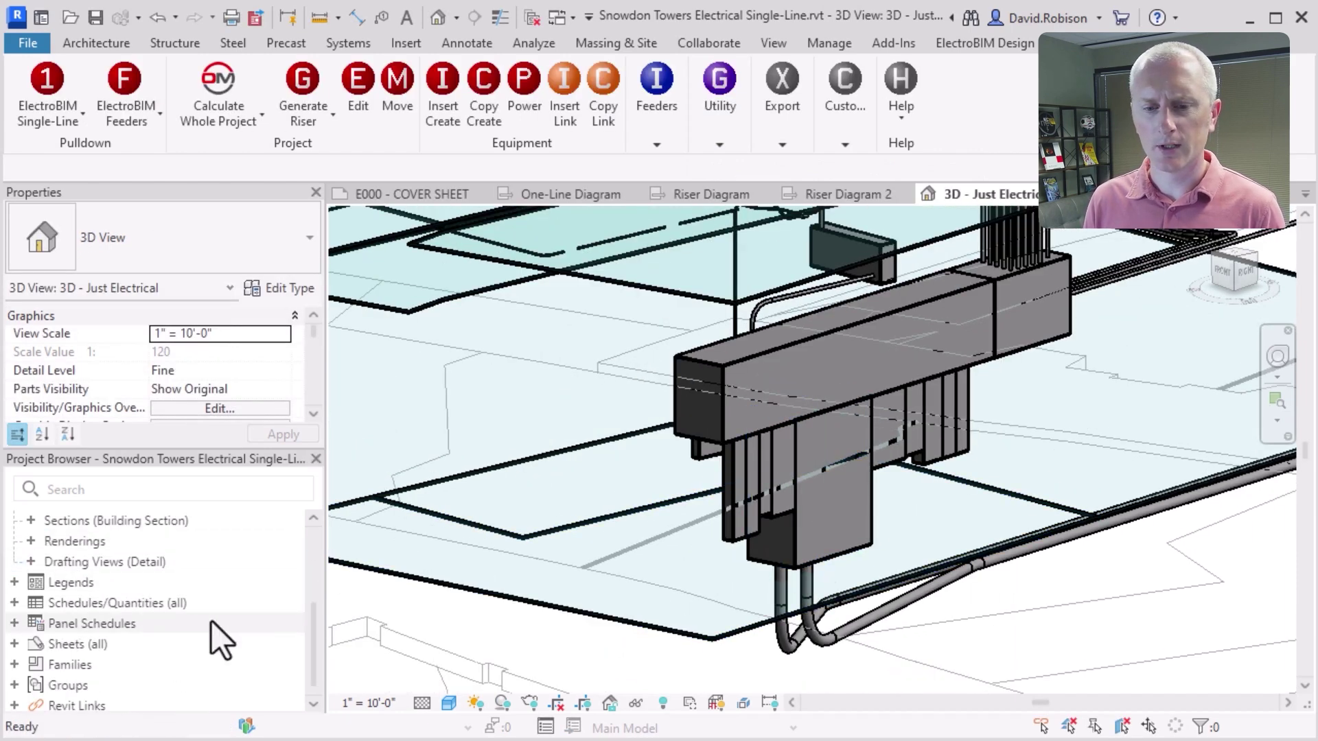
{"action": "left_click", "coordinate": [13, 642]}
{"action": "scroll", "coordinate": [142, 642], "scroll_direction": "down", "scroll_amount": 4}
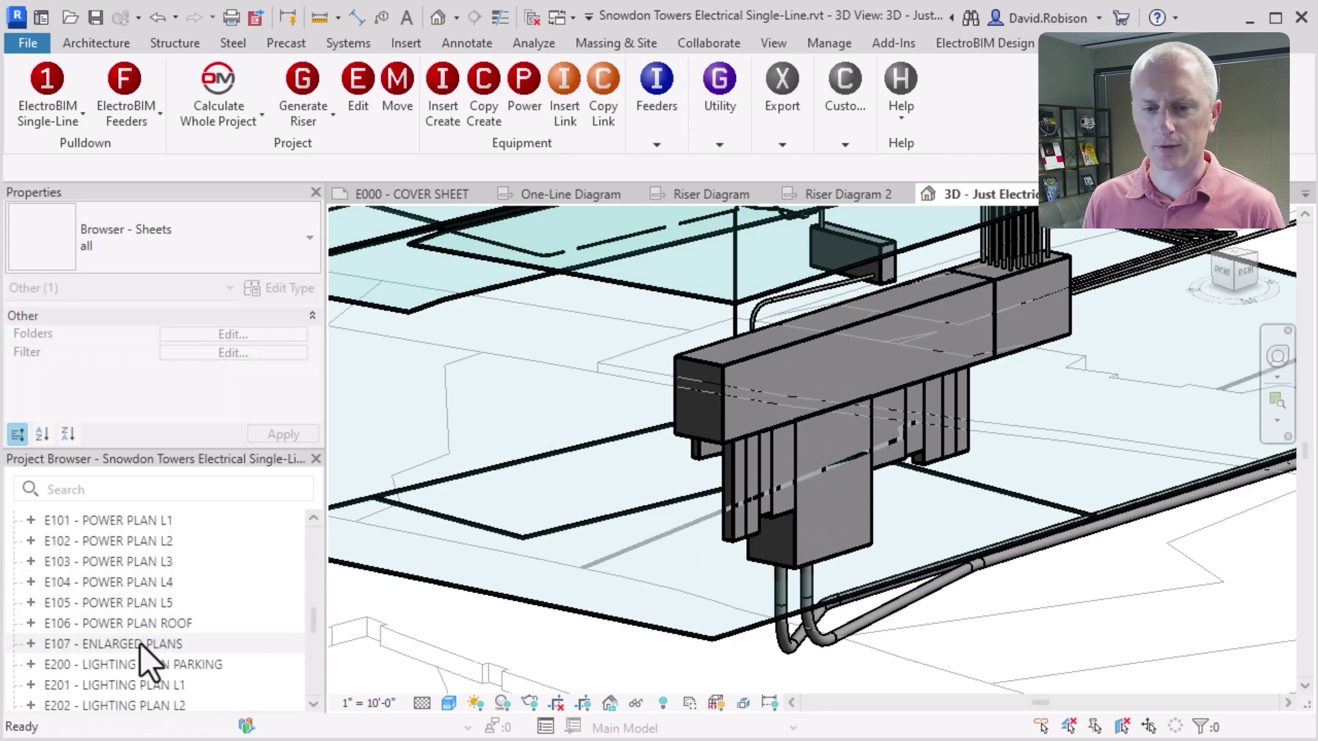
{"action": "left_click", "coordinate": [140, 644]}
{"action": "scroll", "coordinate": [697, 437], "scroll_direction": "up", "scroll_amount": 5}
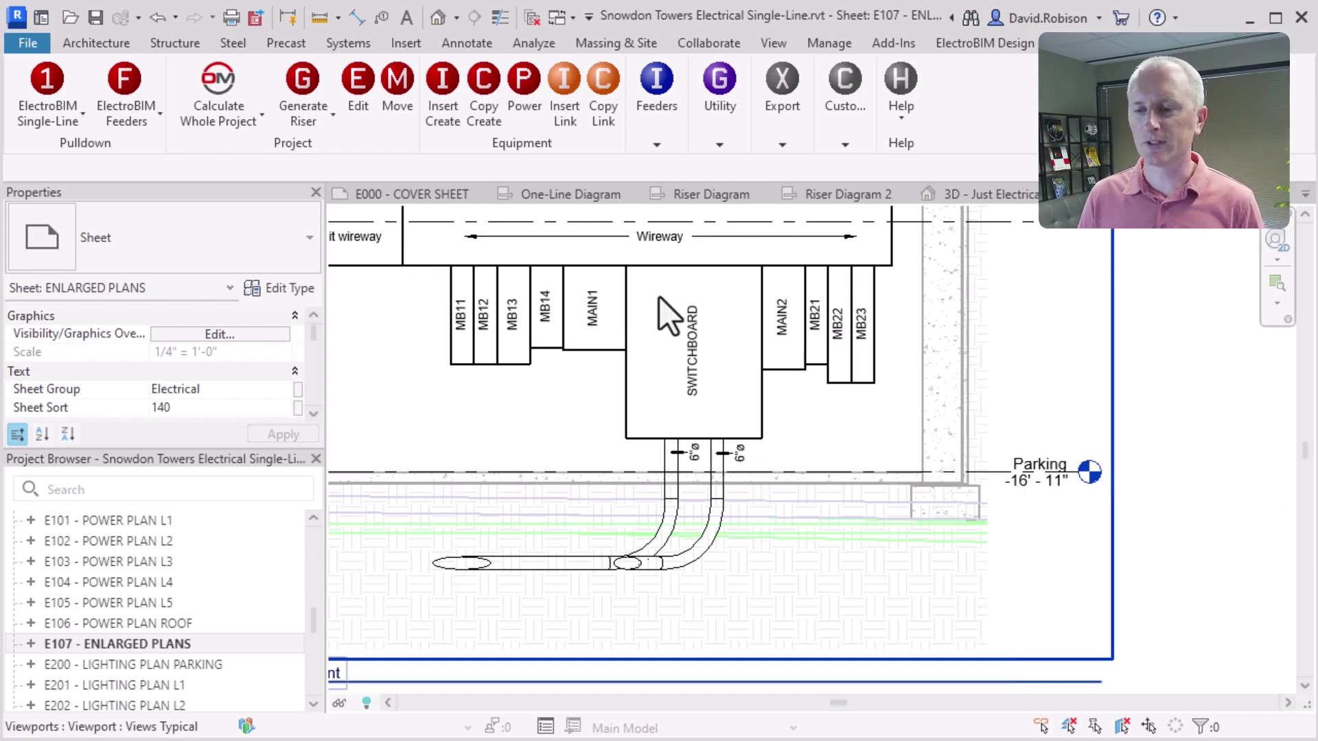
Step: Back on the One-Line Diagram, pan past MB12 and MB13 and window-select the whole meter bank row
{"action": "left_click", "coordinate": [598, 194]}
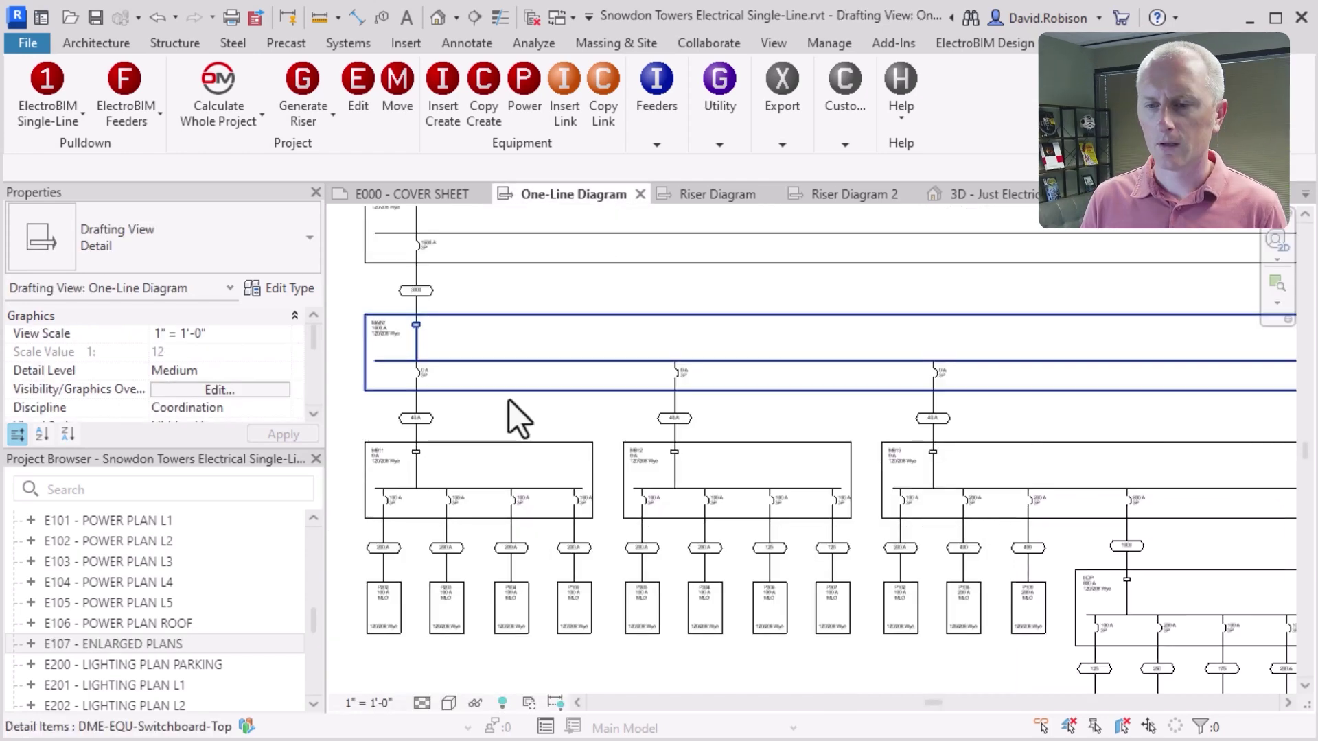
{"action": "middle_click_drag", "start_coordinate": [422, 459], "coordinate": [714, 406]}
{"action": "scroll", "coordinate": [617, 432], "scroll_direction": "up", "scroll_amount": 3}
{"action": "middle_click_drag", "start_coordinate": [932, 430], "coordinate": [512, 462]}
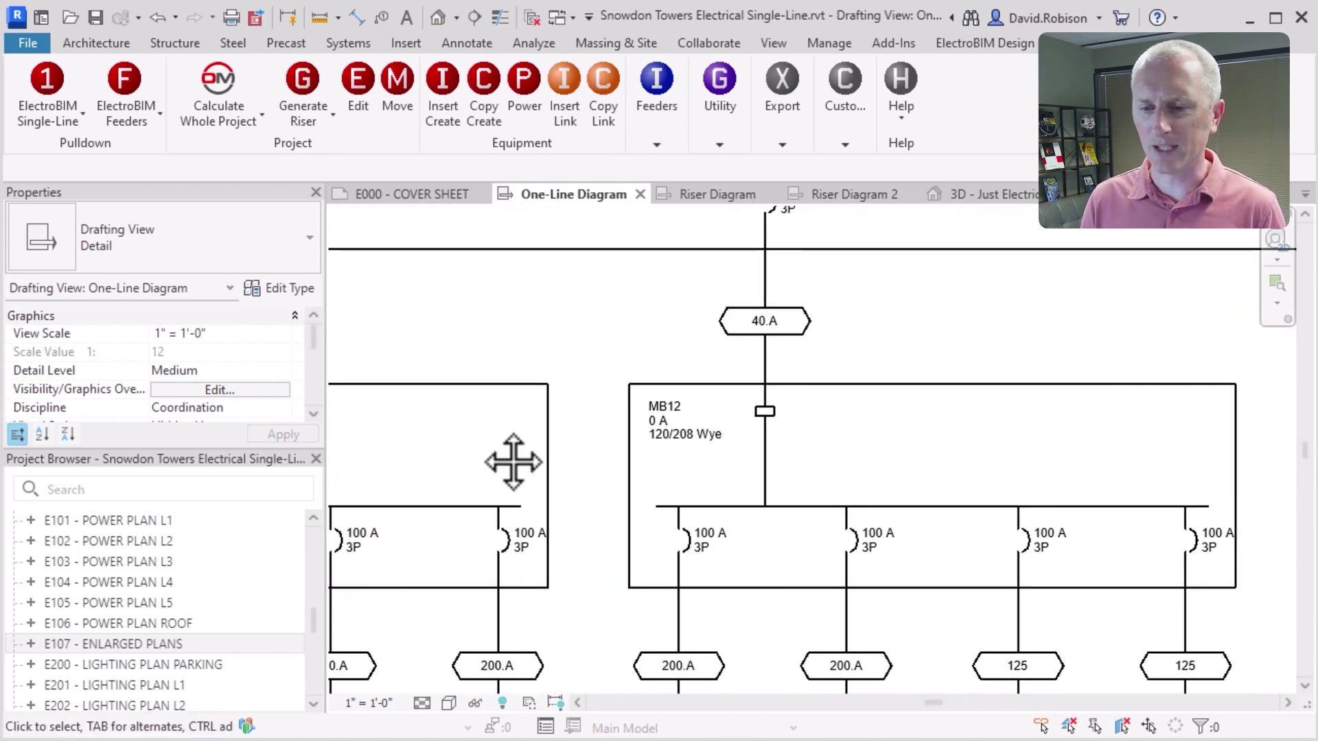
{"action": "scroll", "coordinate": [768, 442], "scroll_direction": "down", "scroll_amount": 3}
{"action": "middle_click_drag", "start_coordinate": [1047, 464], "coordinate": [816, 477]}
{"action": "scroll", "coordinate": [580, 485], "scroll_direction": "down", "scroll_amount": 4}
{"action": "left_click_drag", "start_coordinate": [1235, 464], "coordinate": [421, 467]}
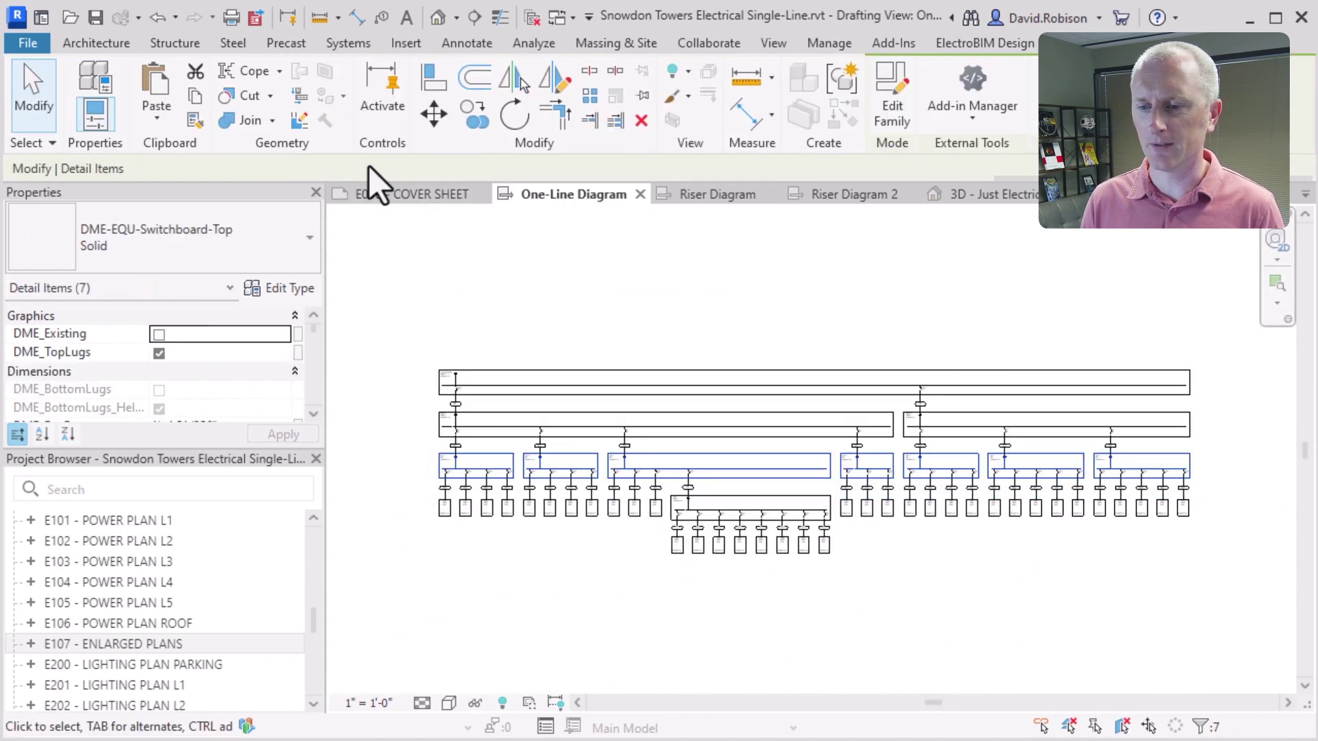
Step: Set Bus Size / Mains to 300 in ElectroBIM Panel Edit, accepting the 80% rating warning
{"action": "left_click", "coordinate": [985, 43]}
{"action": "left_click", "coordinate": [208, 86]}
{"action": "left_click_drag", "start_coordinate": [710, 37], "coordinate": [707, 38]}
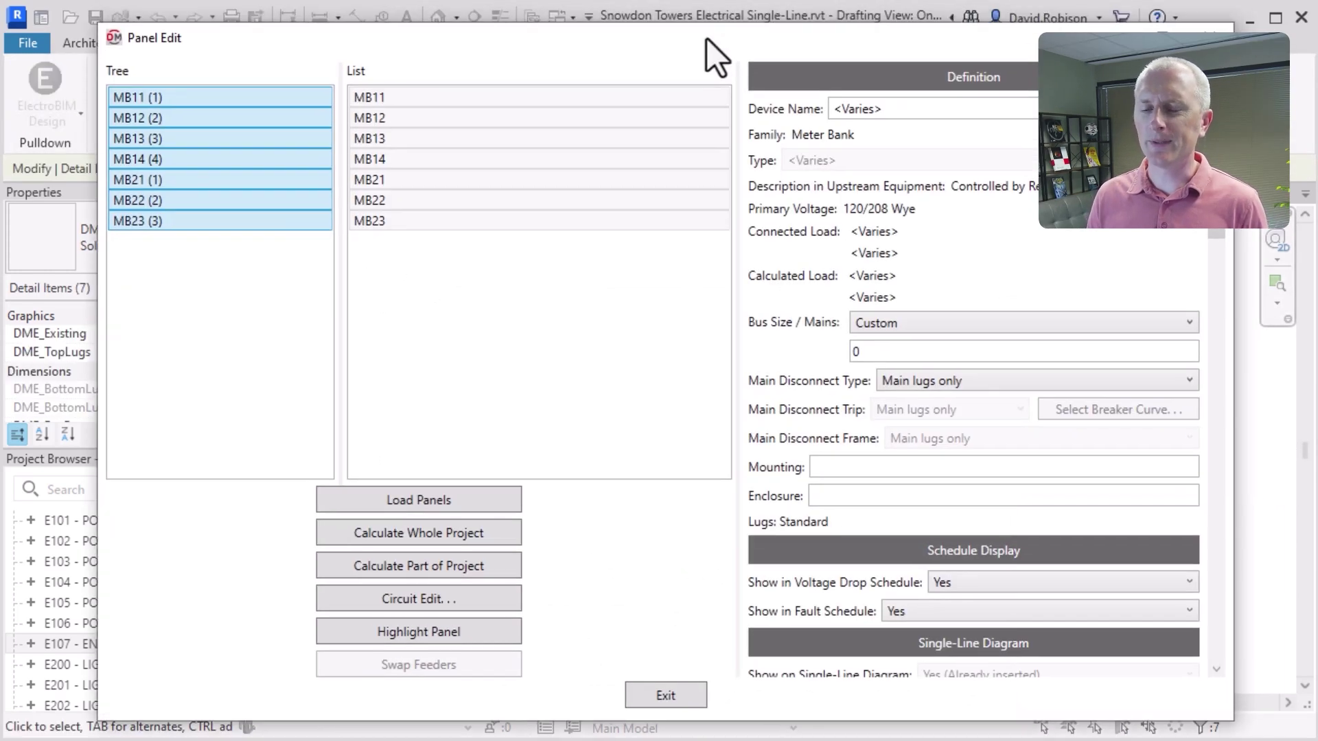
{"action": "left_click", "coordinate": [945, 321]}
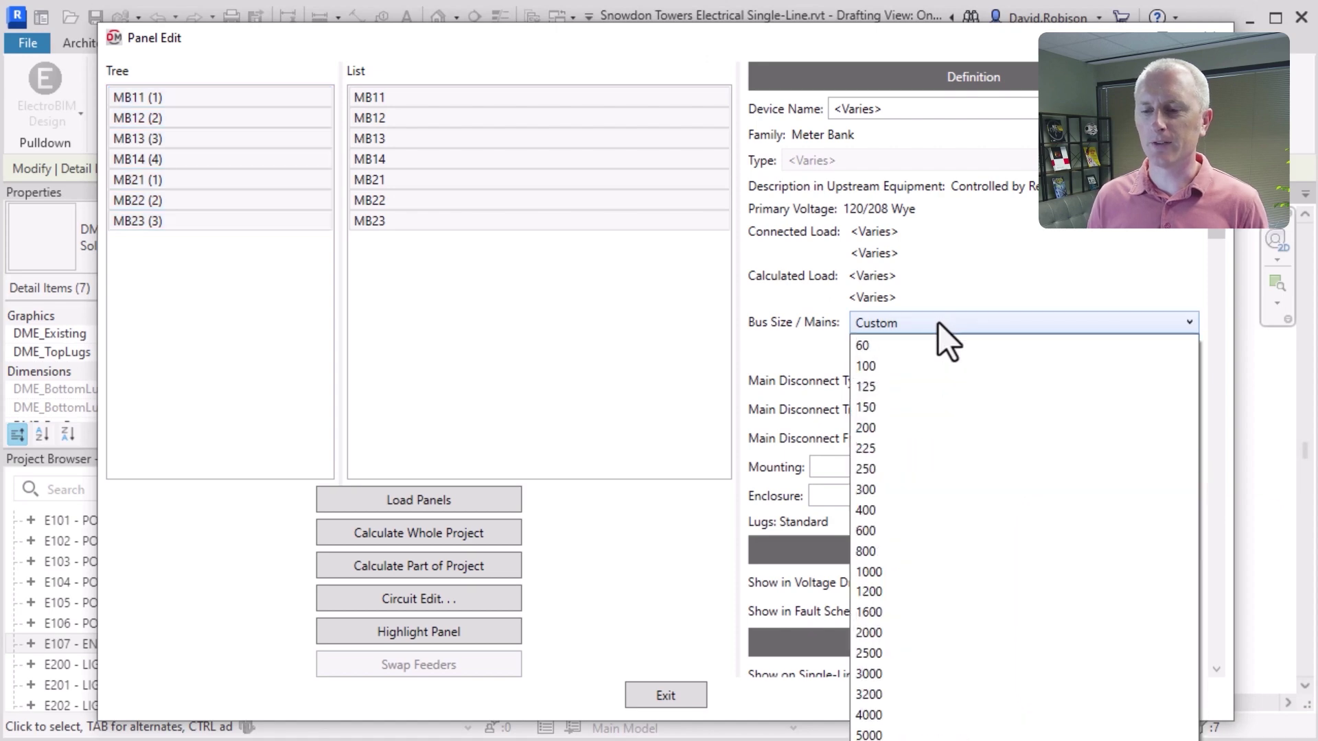
{"action": "left_click", "coordinate": [899, 487]}
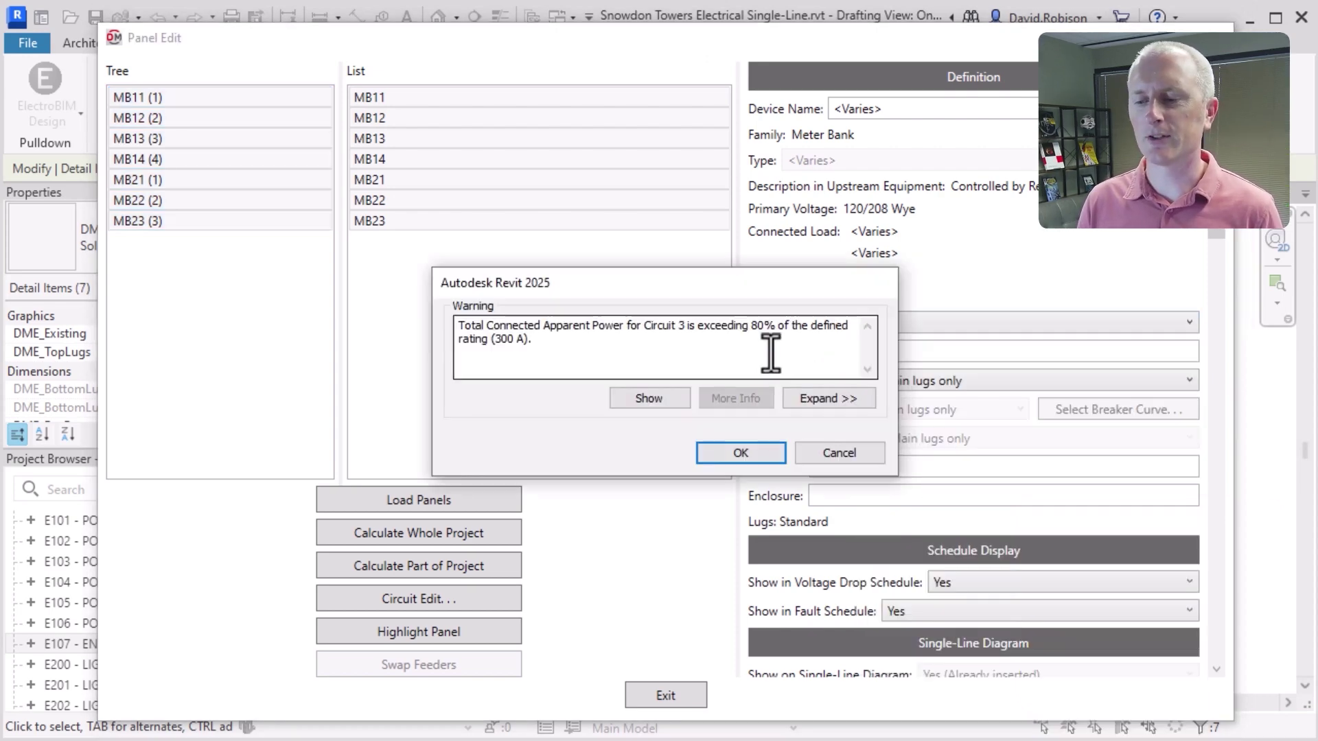
{"action": "left_click", "coordinate": [737, 465]}
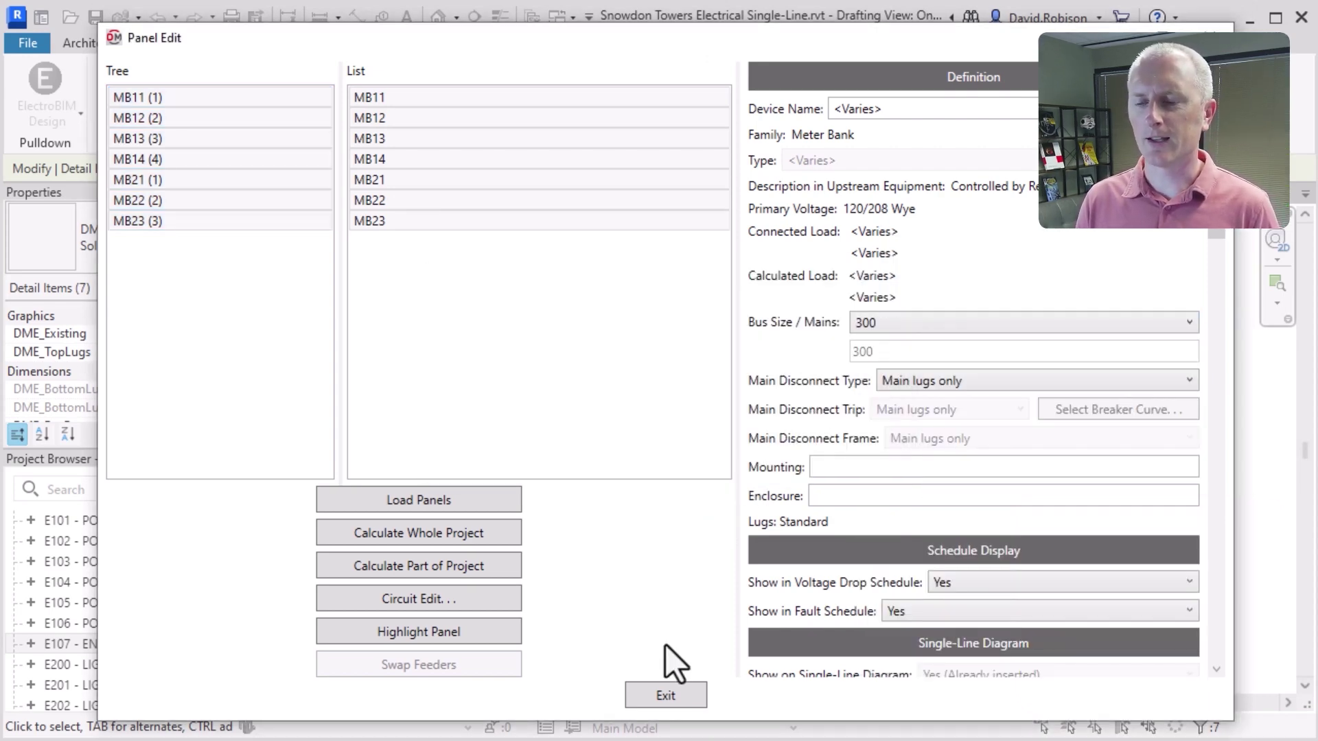
{"action": "left_click", "coordinate": [662, 693]}
{"action": "left_click_drag", "start_coordinate": [324, 542], "coordinate": [333, 542]}
{"action": "left_click", "coordinate": [427, 479]}
{"action": "scroll", "coordinate": [538, 410], "scroll_direction": "up", "scroll_amount": 5}
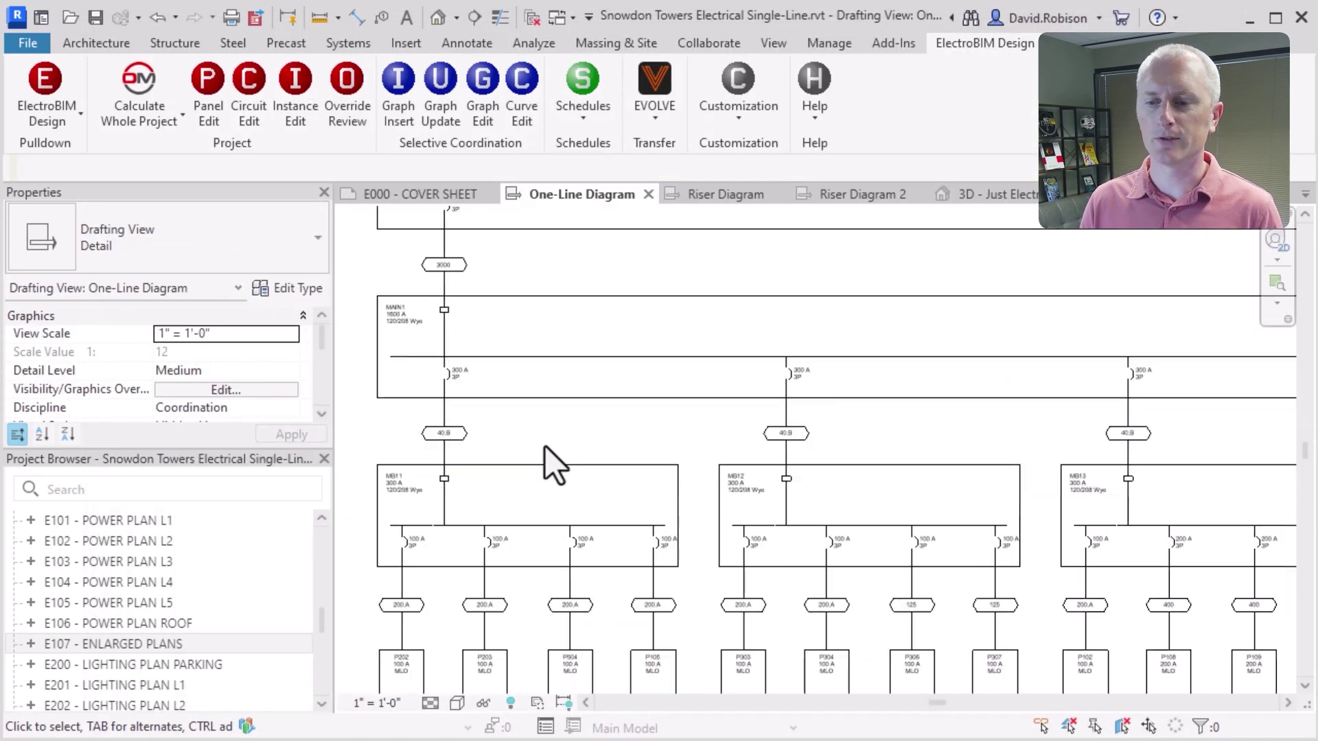
Step: Pan and zoom the one-line diagram to center meter bank MB13
{"action": "scroll", "coordinate": [544, 446], "scroll_direction": "up", "scroll_amount": 2}
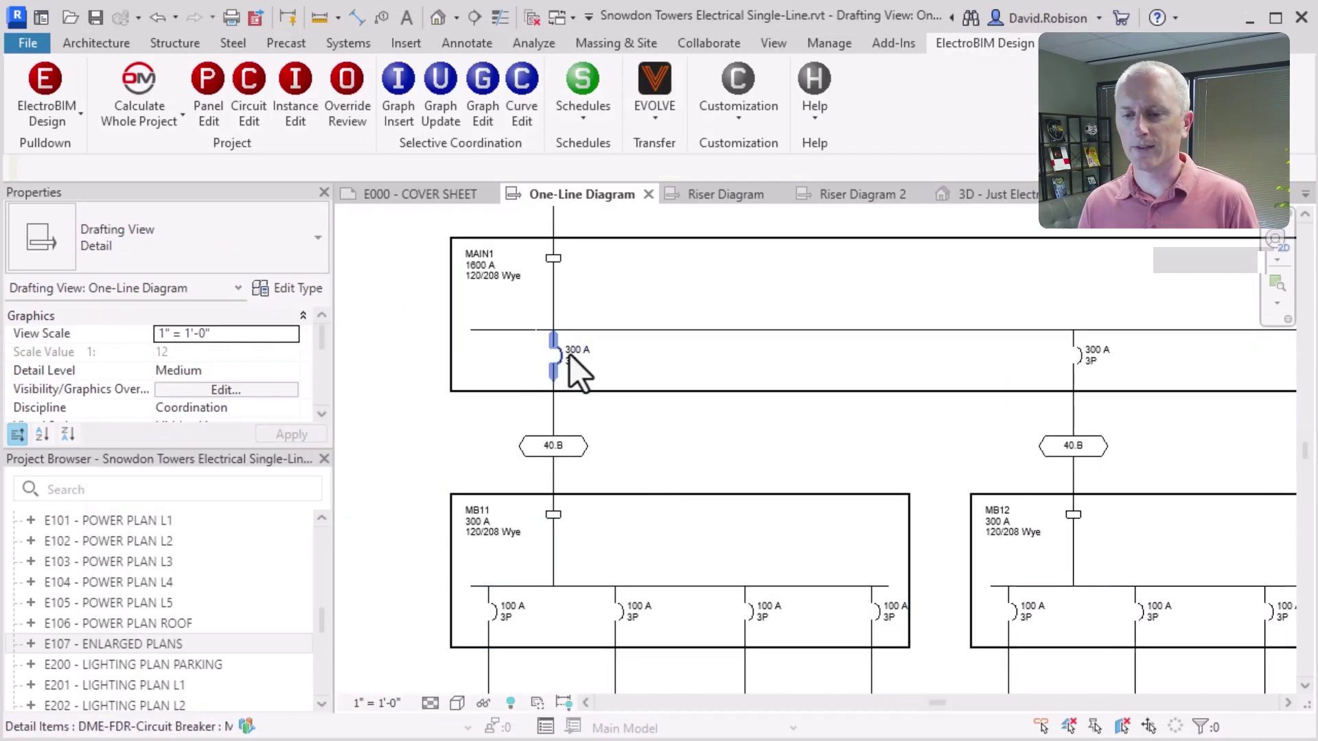
{"action": "scroll", "coordinate": [681, 459], "scroll_direction": "down", "scroll_amount": 3}
{"action": "middle_click_drag", "start_coordinate": [755, 471], "coordinate": [647, 471]}
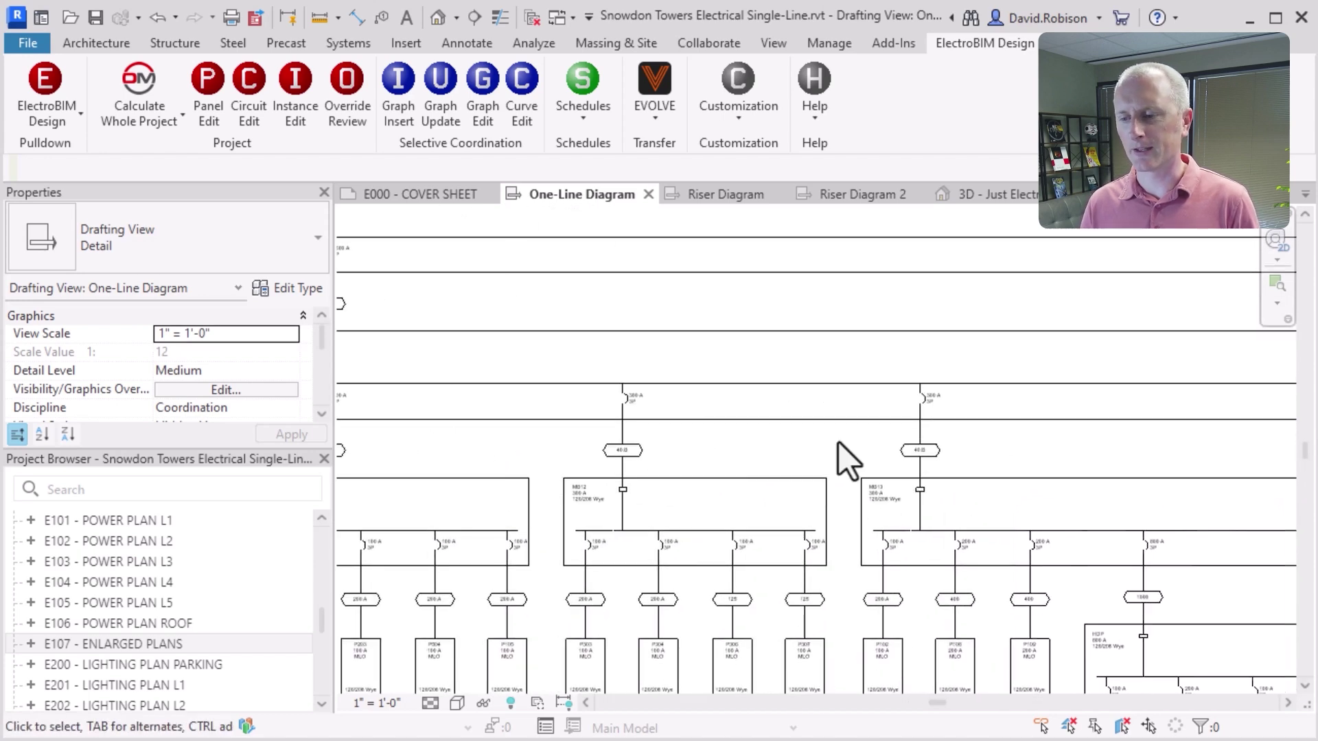
{"action": "middle_click_drag", "start_coordinate": [849, 461], "coordinate": [1064, 471]}
{"action": "scroll", "coordinate": [729, 471], "scroll_direction": "up", "scroll_amount": 2}
{"action": "scroll", "coordinate": [589, 398], "scroll_direction": "up", "scroll_amount": 2}
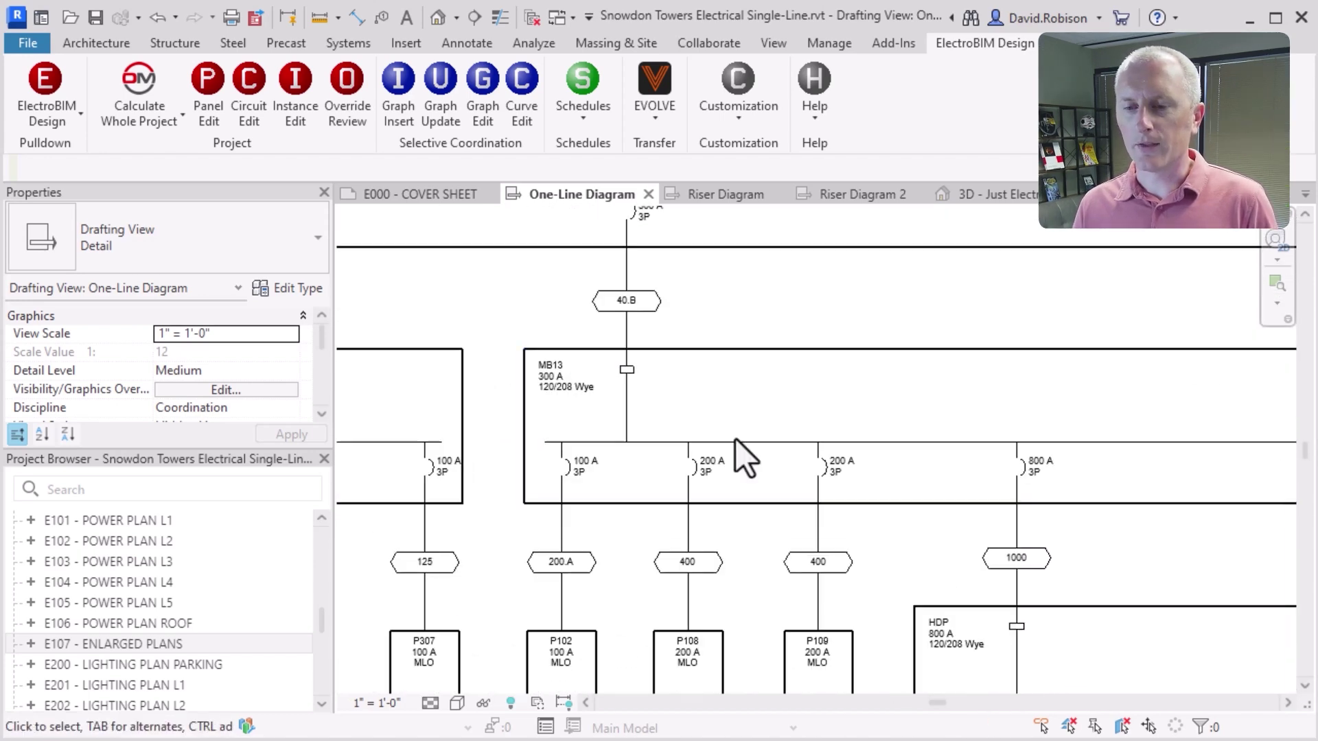
{"action": "scroll", "coordinate": [689, 408], "scroll_direction": "up", "scroll_amount": 2}
{"action": "scroll", "coordinate": [627, 517], "scroll_direction": "down", "scroll_amount": 4}
{"action": "middle_click_drag", "start_coordinate": [627, 516], "coordinate": [536, 278]}
Step: Use Panel Edit on MB13 to set its Bus Size / Mains to 1200
{"action": "left_click", "coordinate": [216, 129]}
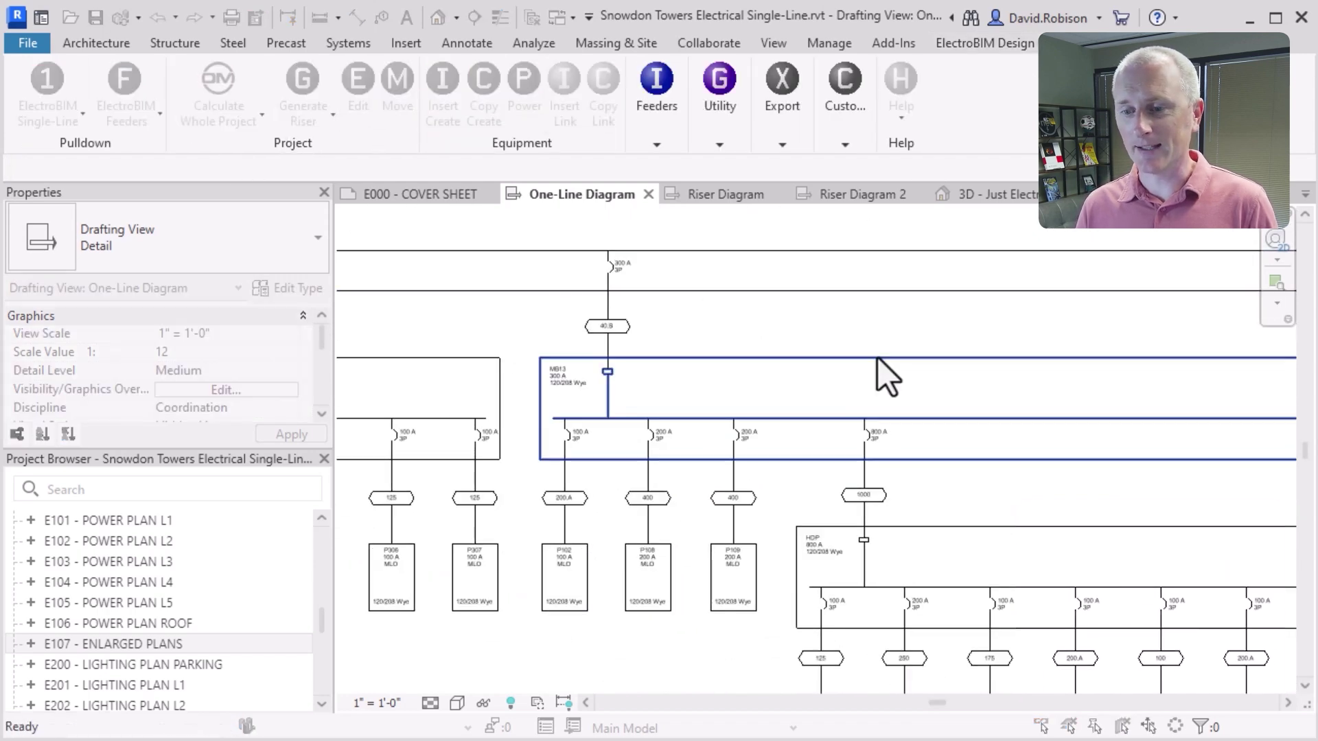
{"action": "left_click", "coordinate": [879, 358]}
{"action": "left_click", "coordinate": [962, 326]}
{"action": "left_click", "coordinate": [940, 592]}
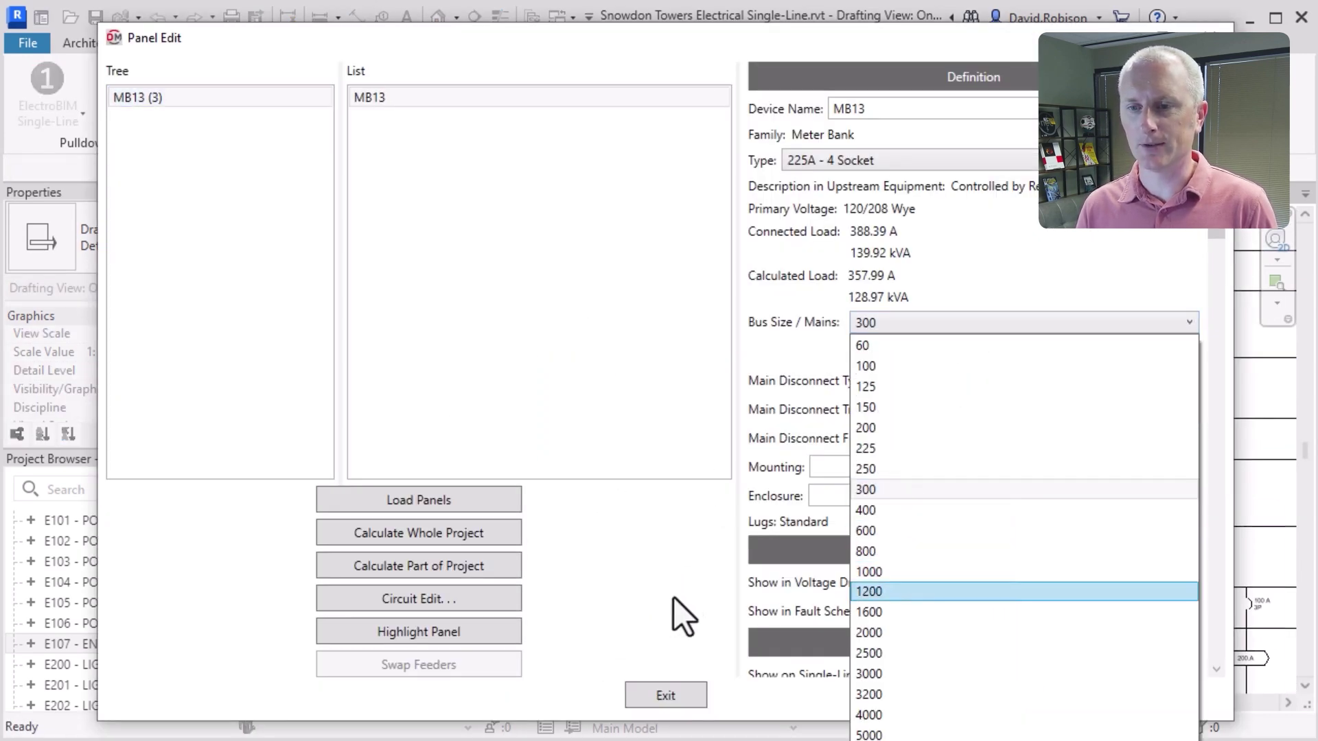
{"action": "key", "text": "Escape"}
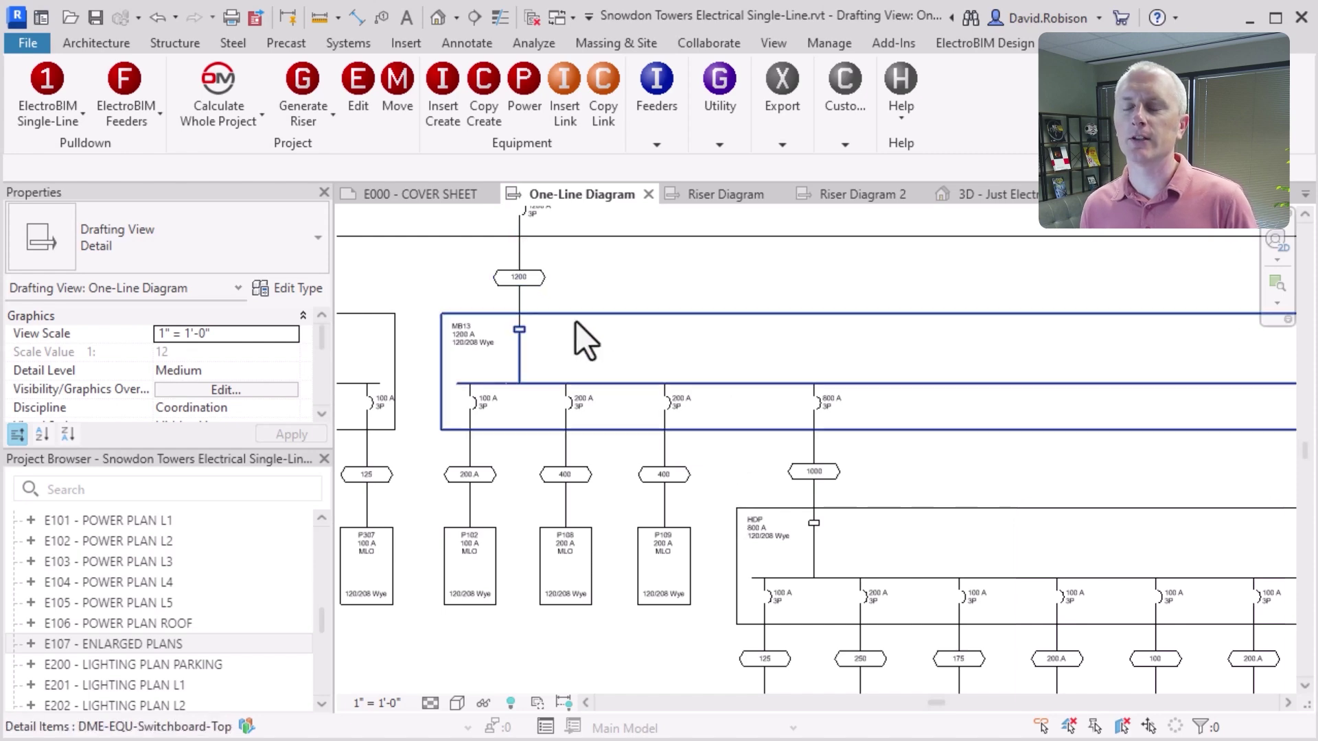
Step: Run ElectroBIM's Calculate Whole Project and dismiss the breaker sizes updated notice
{"action": "left_click", "coordinate": [217, 87]}
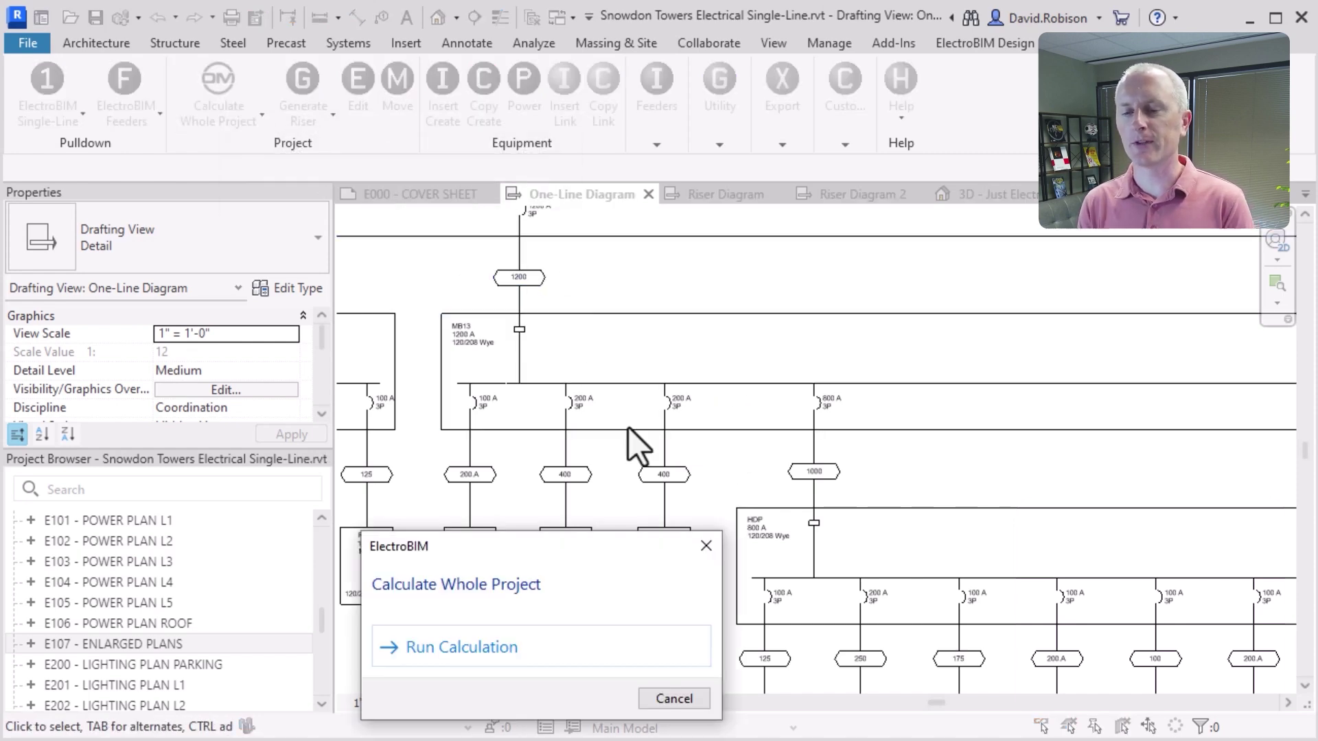
{"action": "left_click", "coordinate": [507, 639]}
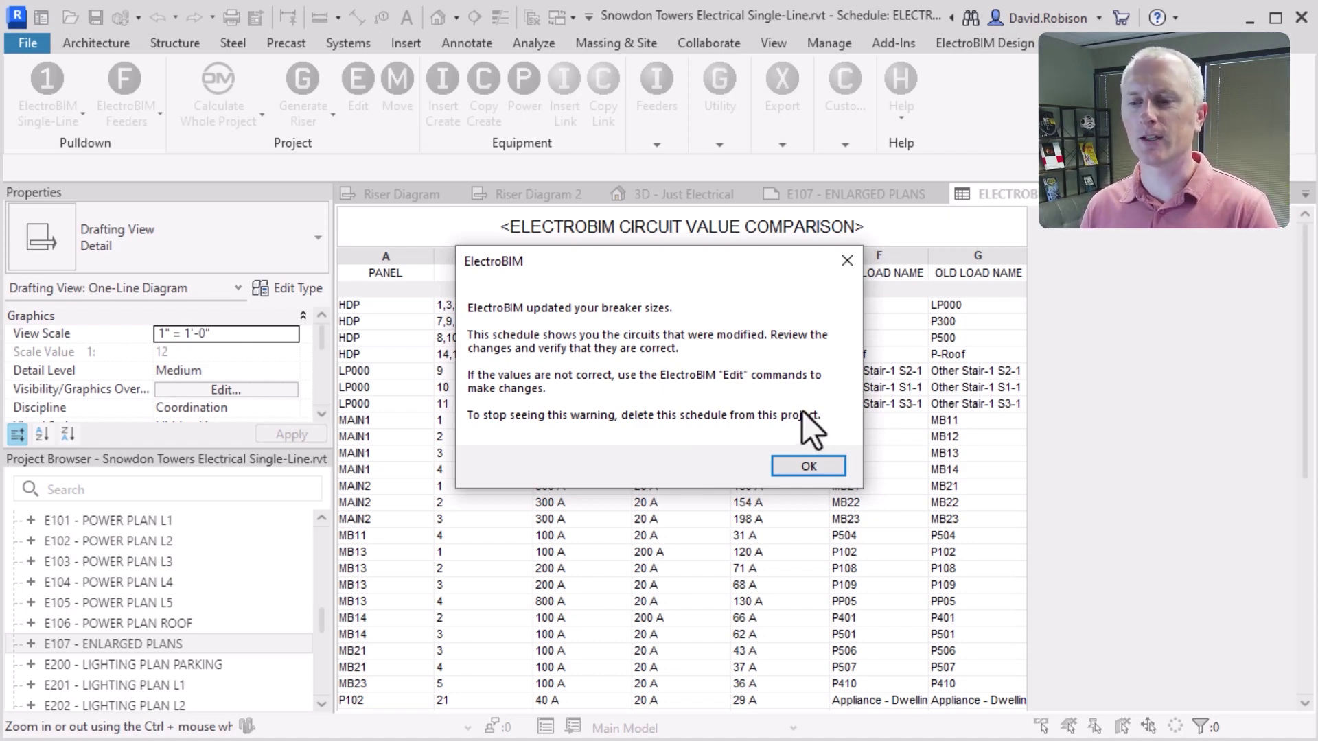
{"action": "left_click", "coordinate": [807, 465]}
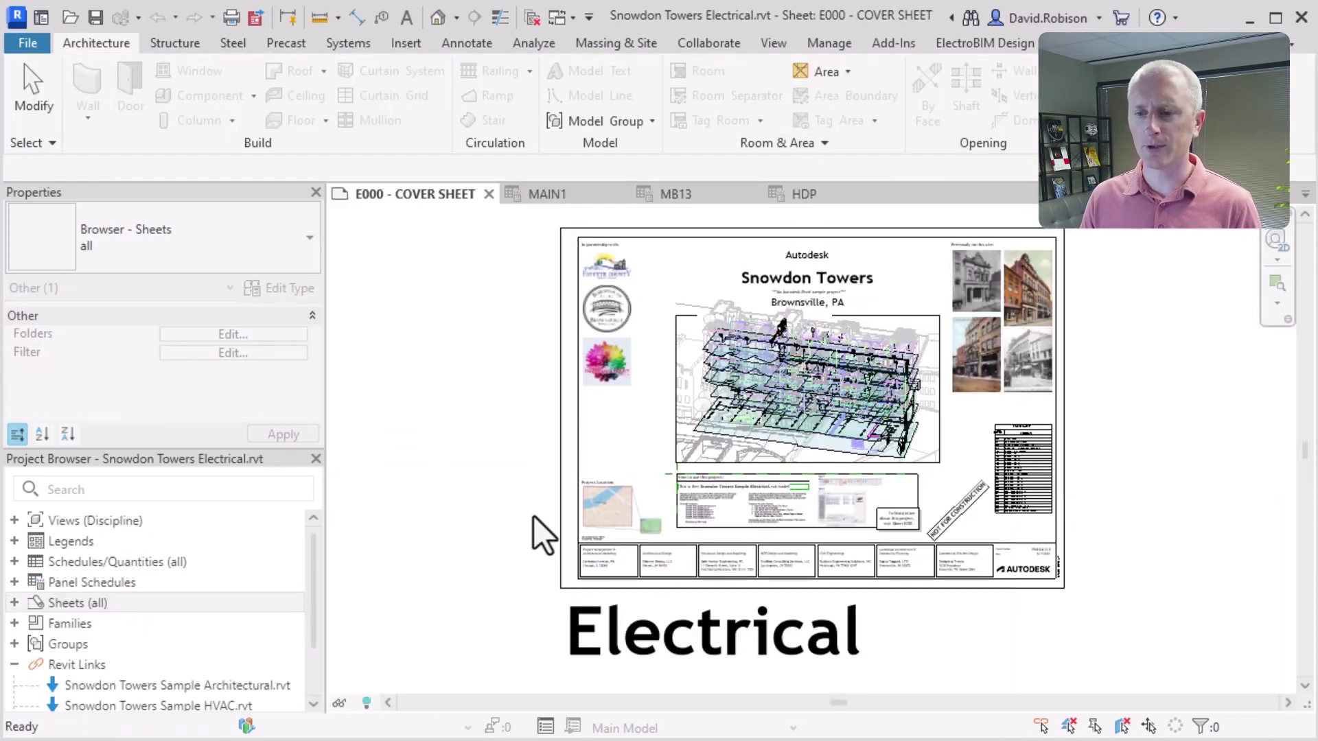
Step: Review the MAIN1, MB13 and HDP panel schedules by switching between their tabs
{"action": "left_click", "coordinate": [549, 193]}
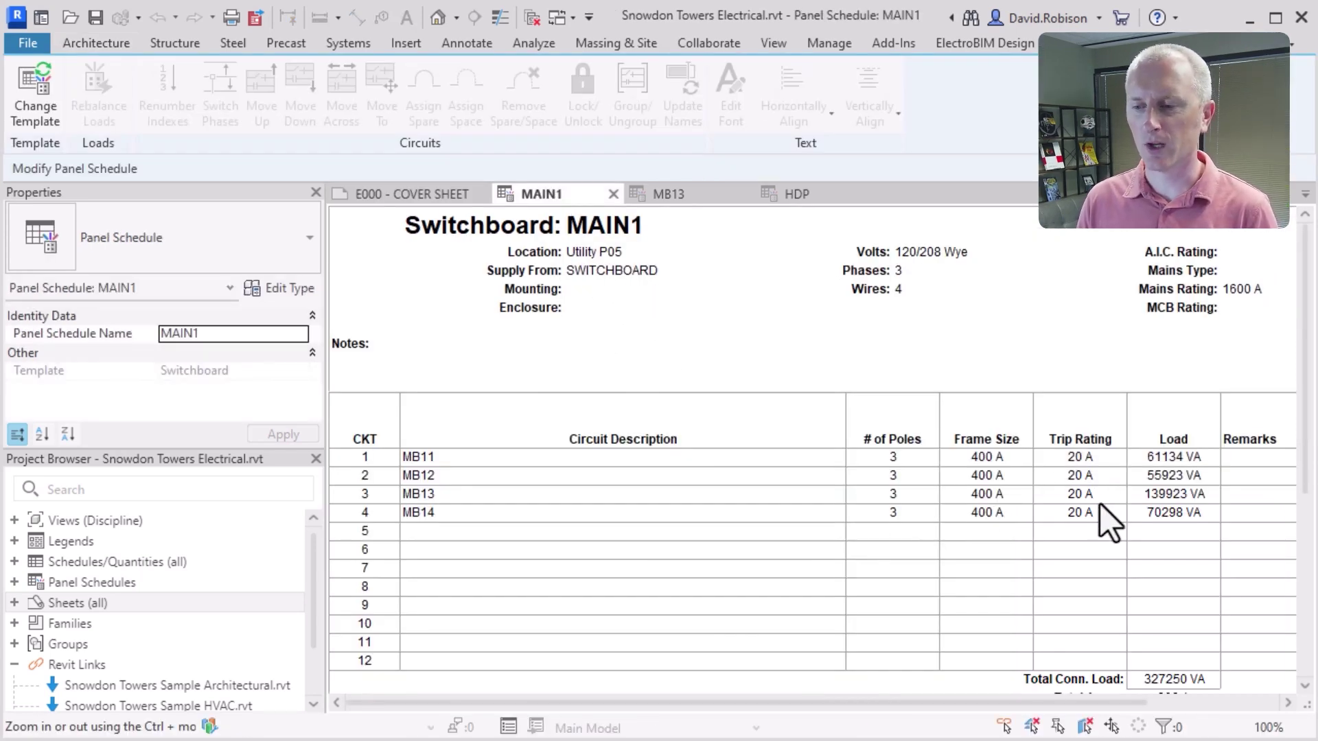
{"action": "left_click", "coordinate": [676, 199]}
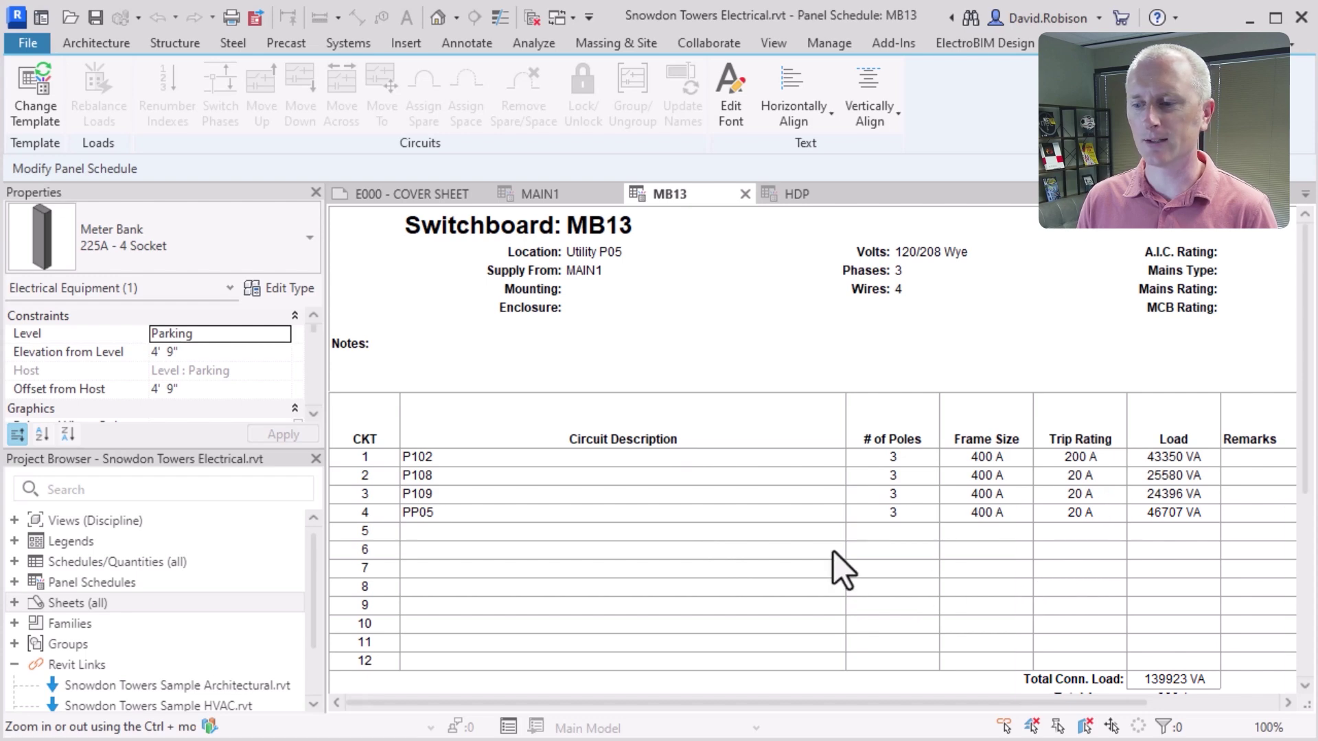
{"action": "left_click", "coordinate": [795, 197]}
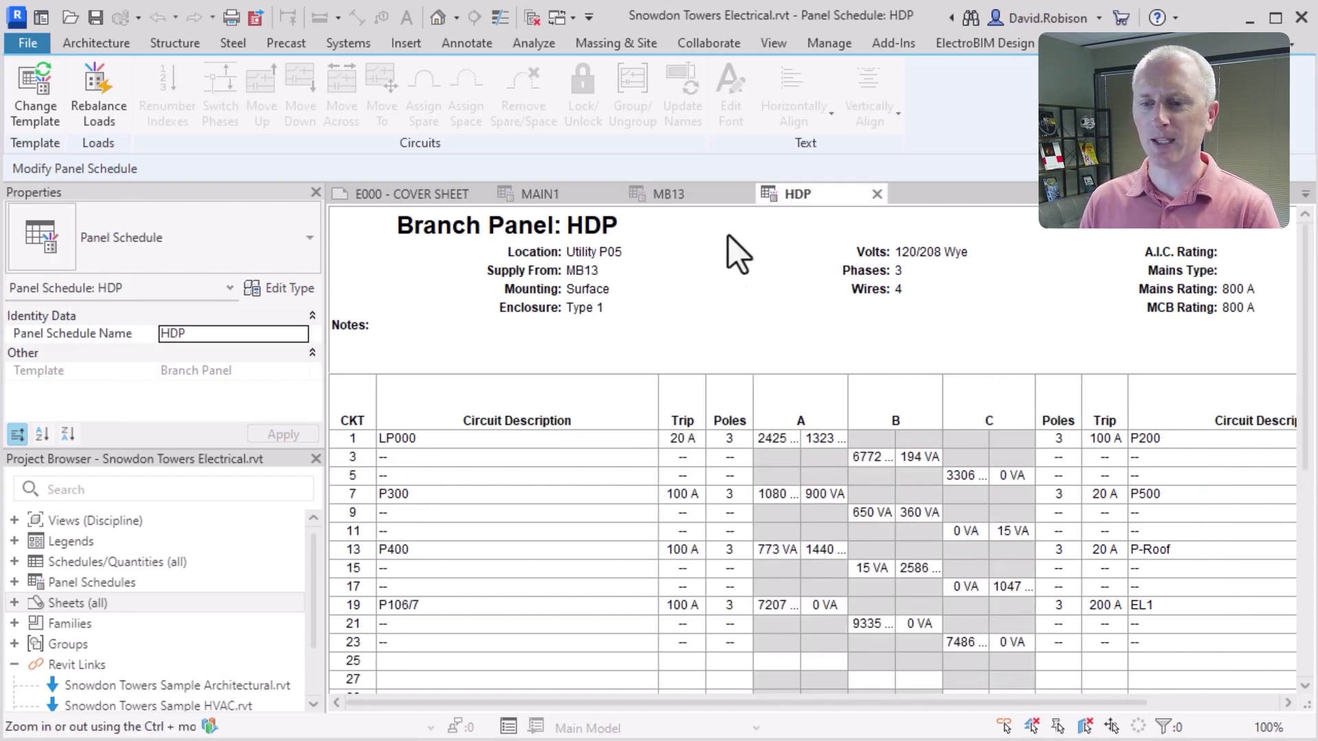
{"action": "left_click", "coordinate": [669, 195]}
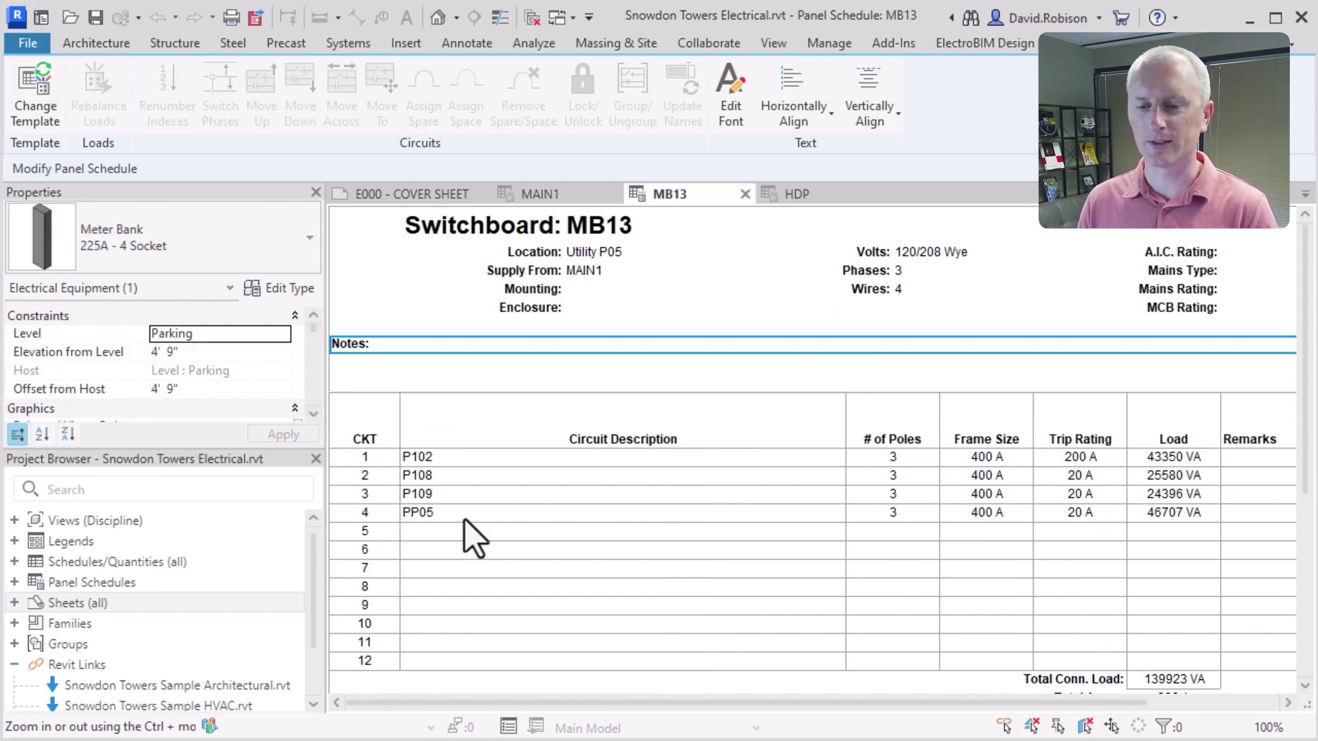
{"action": "left_click", "coordinate": [837, 199]}
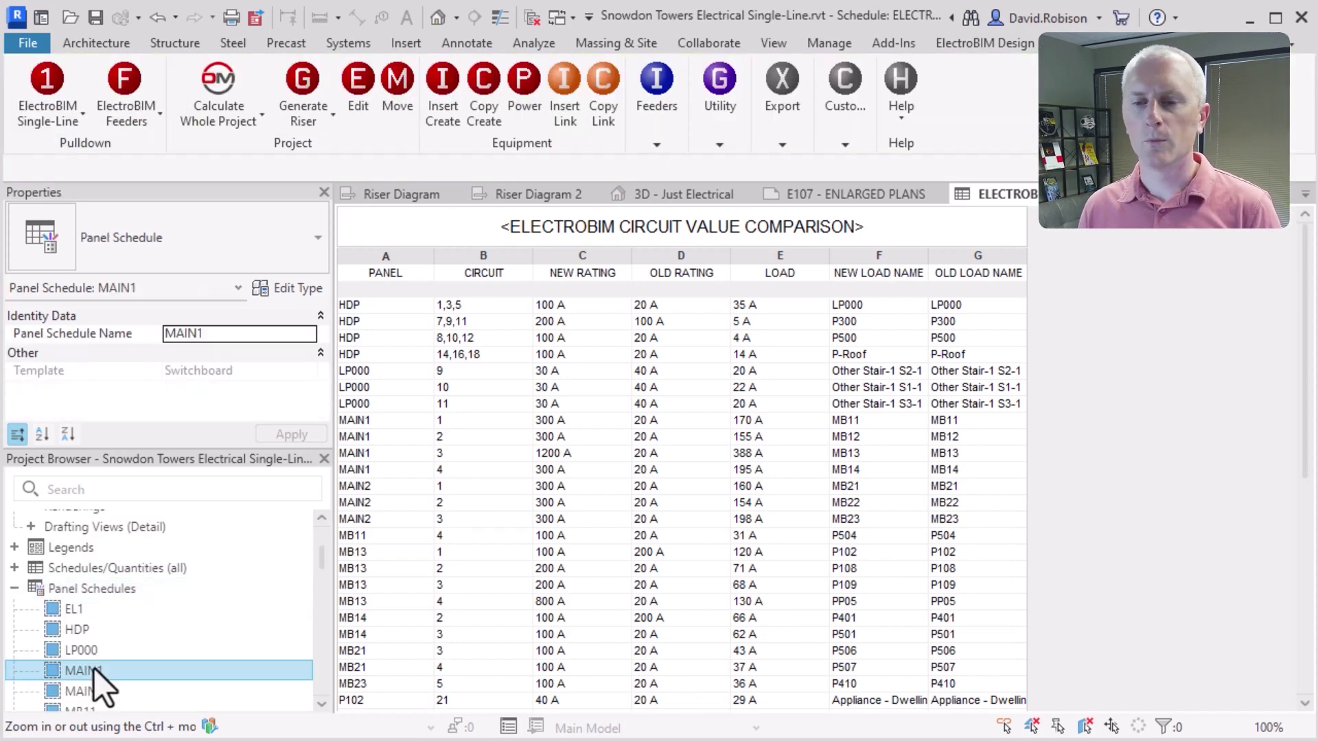
Step: Open the MAIN1 and then MB13 panel schedules from the Project Browser
{"action": "double_click", "coordinate": [93, 669]}
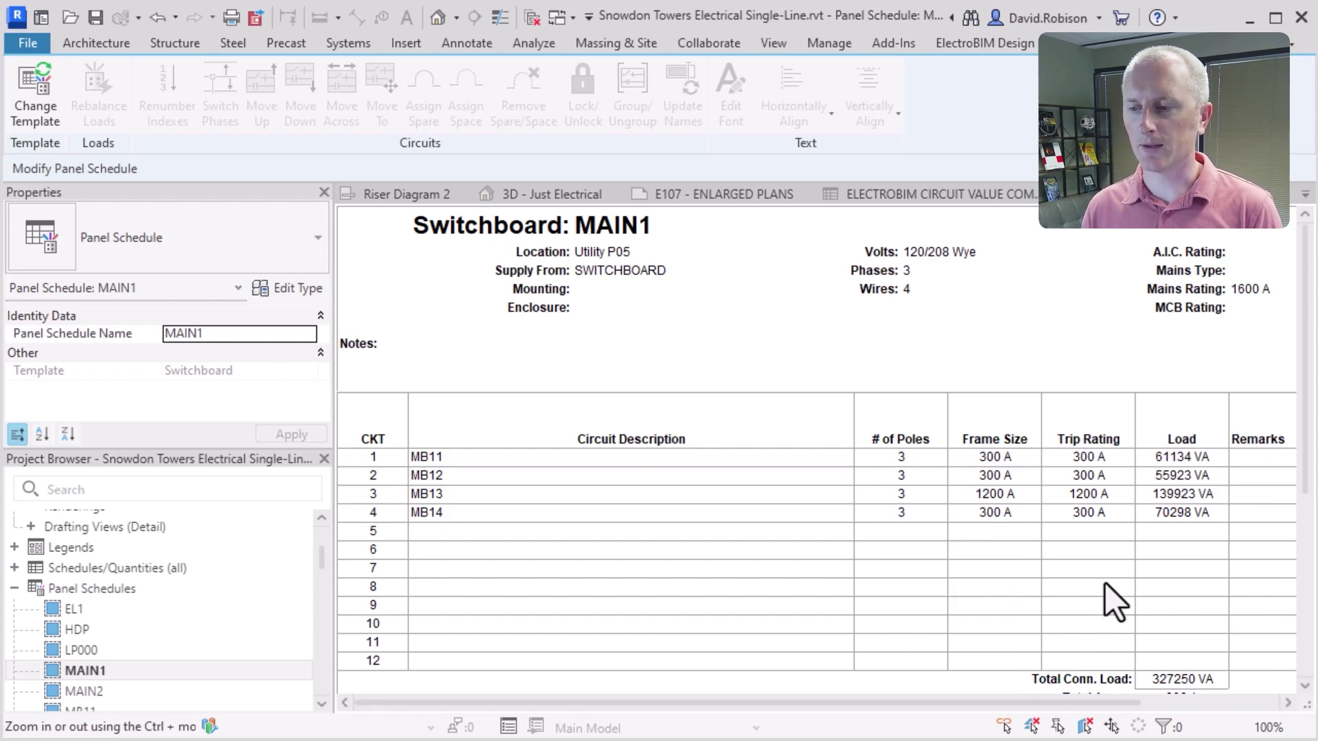
{"action": "scroll", "coordinate": [204, 641], "scroll_direction": "down", "scroll_amount": 5}
{"action": "left_click", "coordinate": [158, 643]}
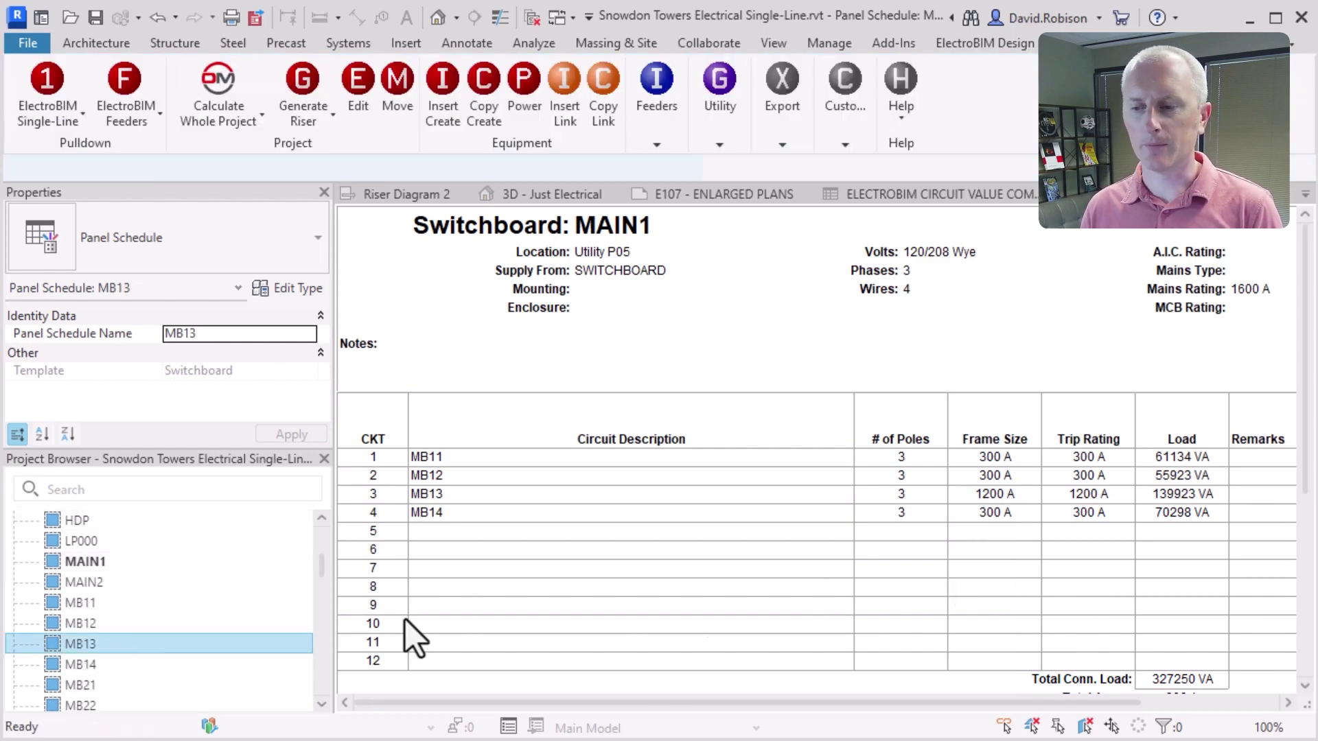
{"action": "double_click", "coordinate": [159, 643]}
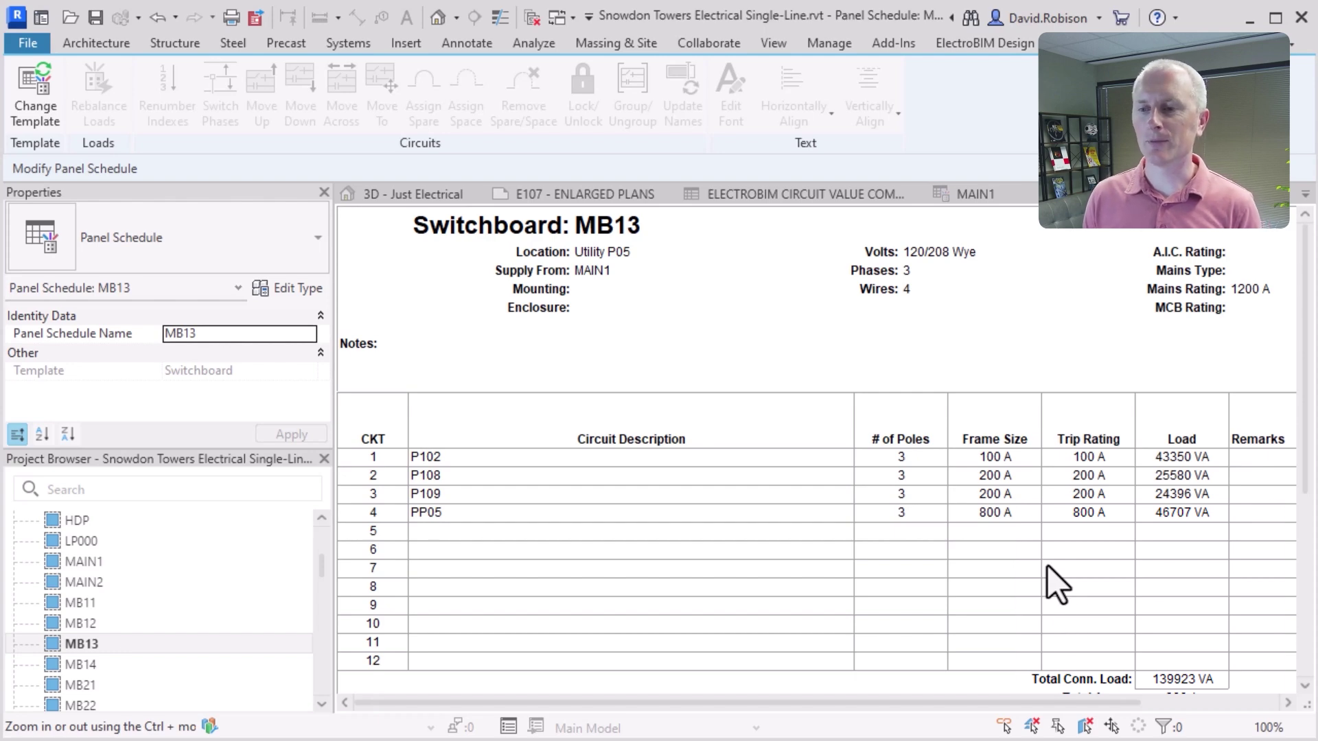
{"action": "left_click", "coordinate": [981, 44]}
{"action": "left_click", "coordinate": [585, 116]}
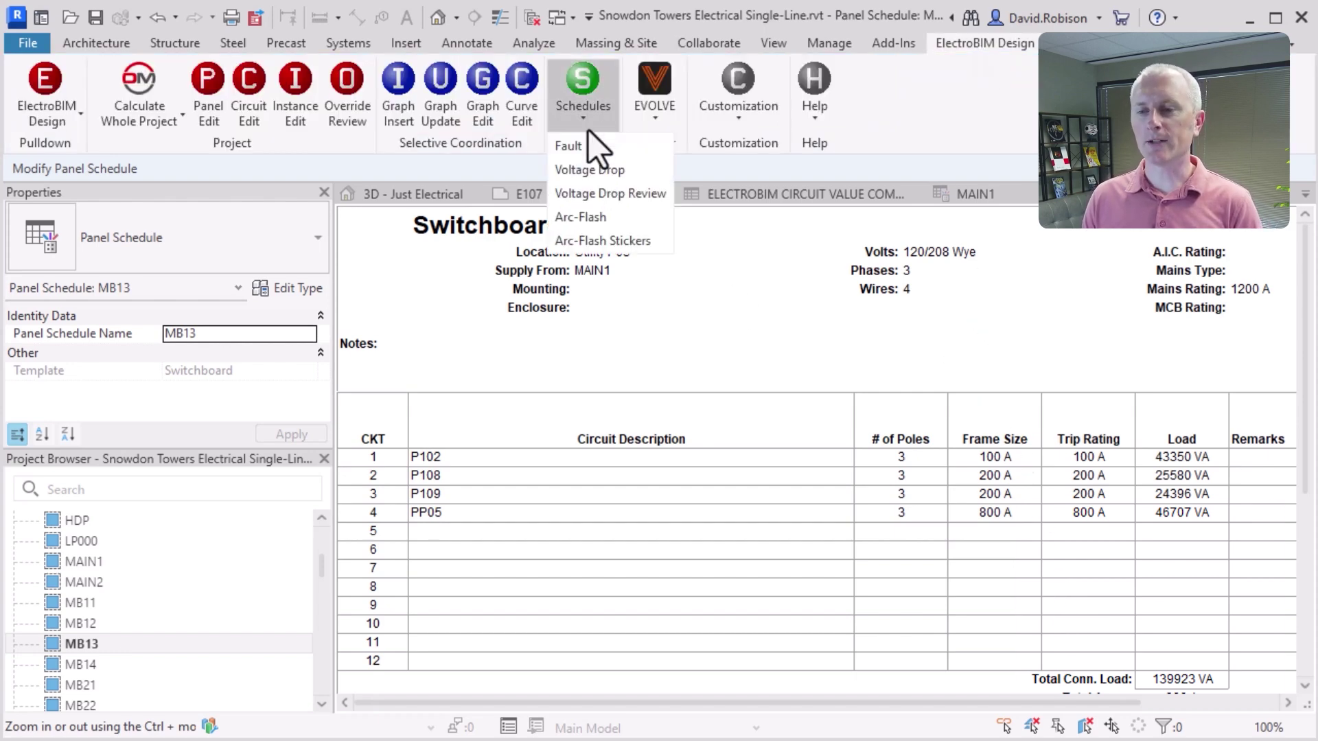
{"action": "left_click", "coordinate": [614, 148]}
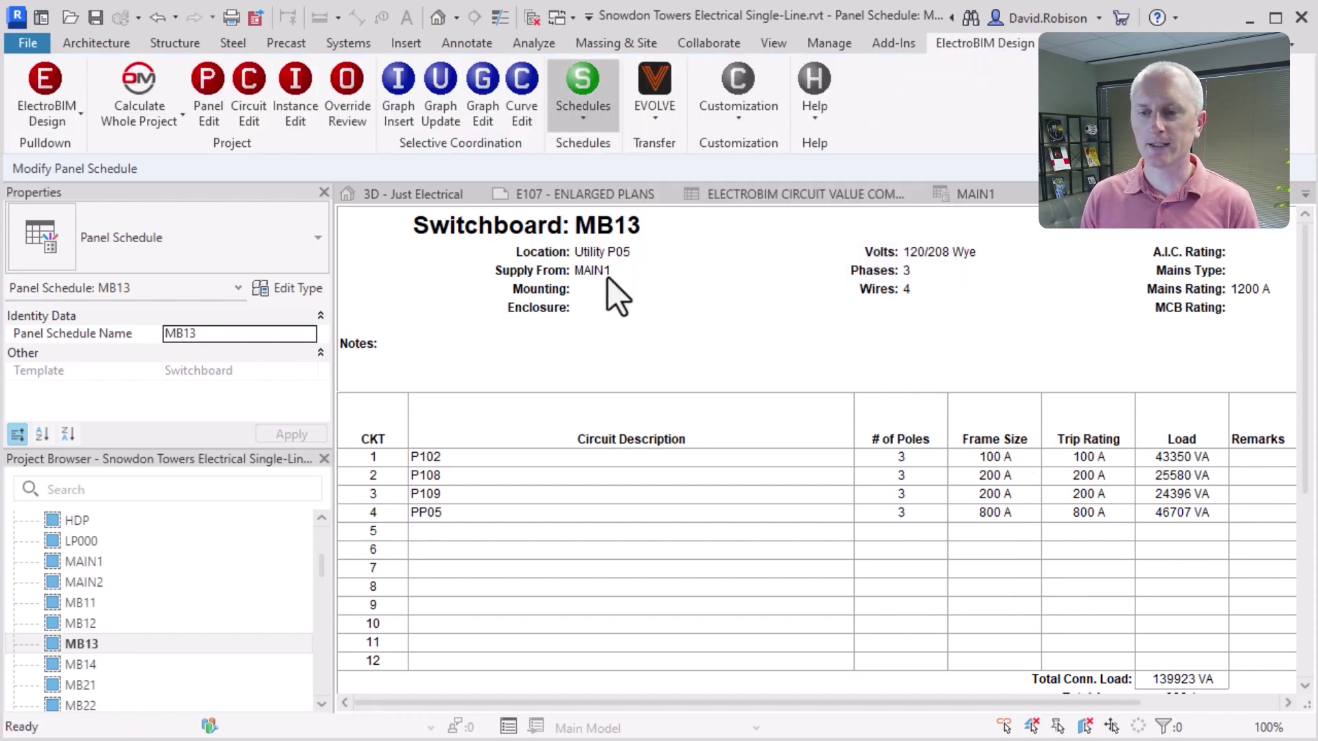
{"action": "scroll", "coordinate": [422, 295], "scroll_direction": "down", "scroll_amount": 10}
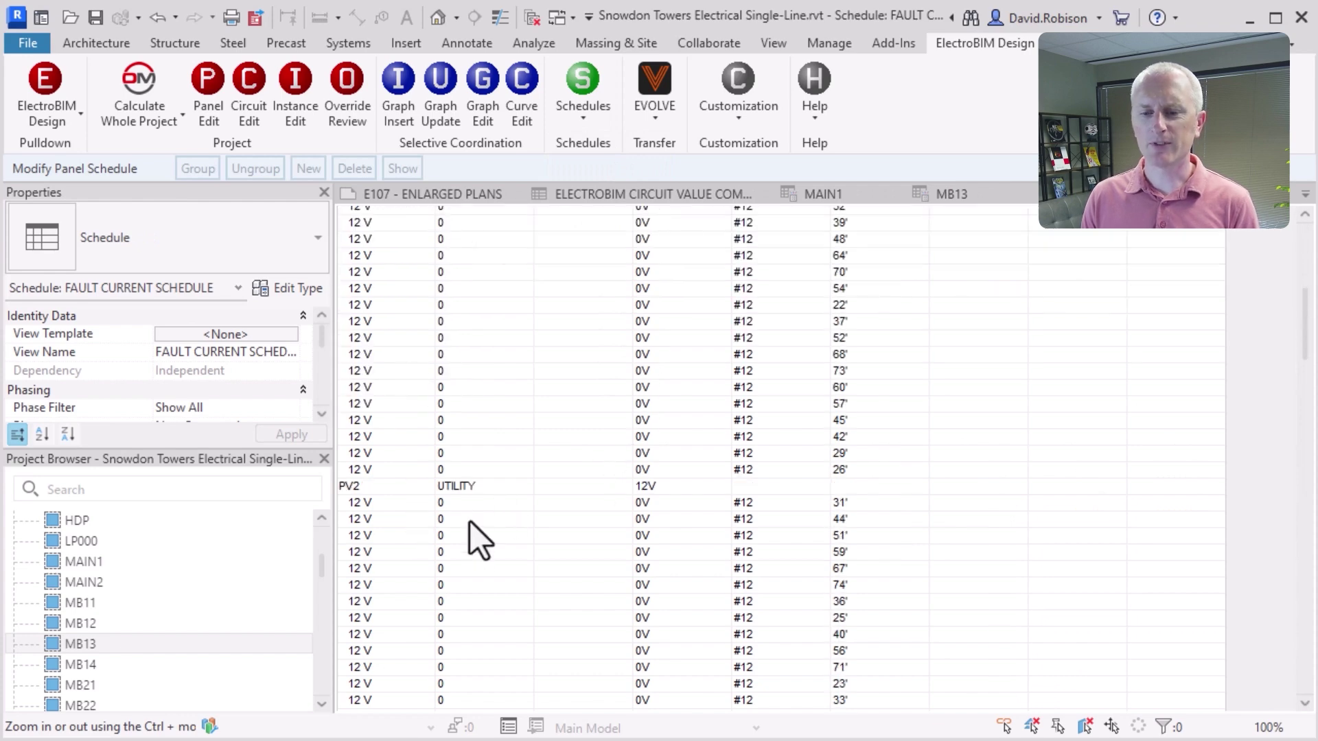
{"action": "scroll", "coordinate": [493, 493], "scroll_direction": "down", "scroll_amount": 15}
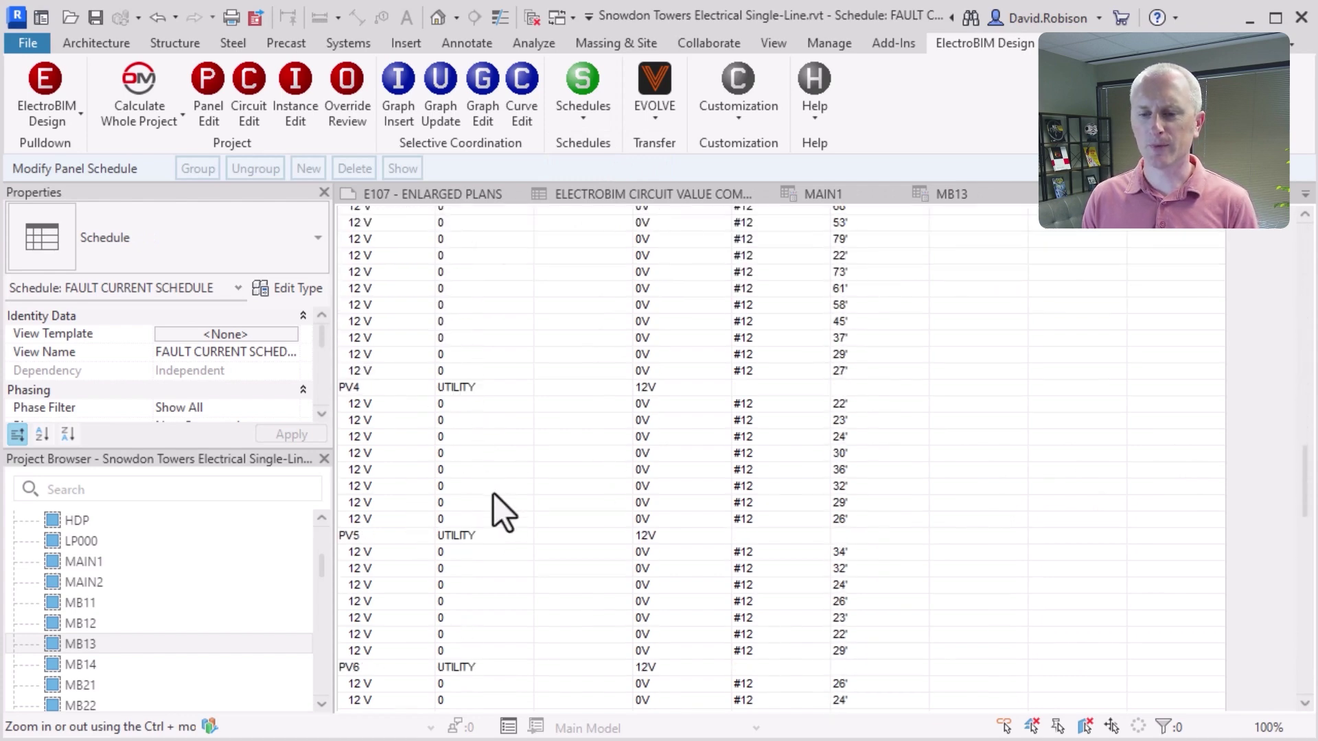
{"action": "scroll", "coordinate": [493, 493], "scroll_direction": "down", "scroll_amount": 3}
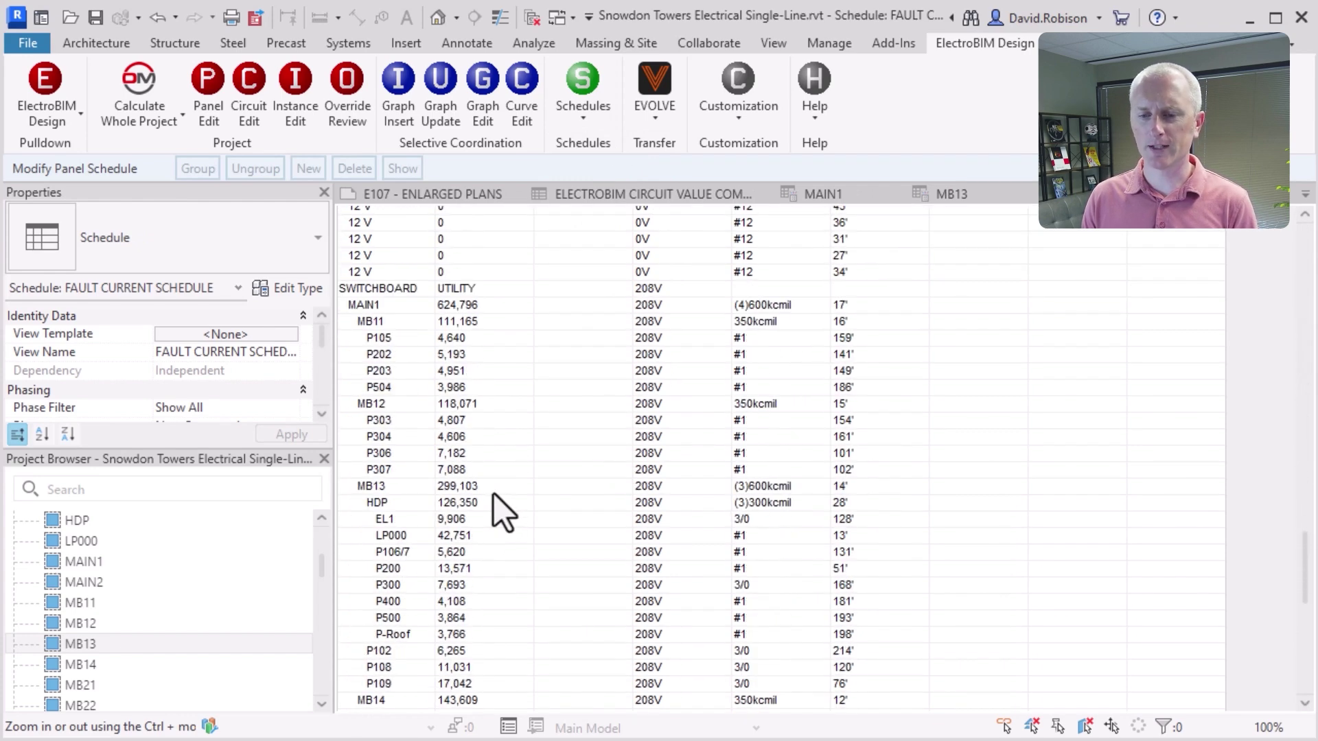
{"action": "scroll", "coordinate": [493, 493], "scroll_direction": "down", "scroll_amount": 1}
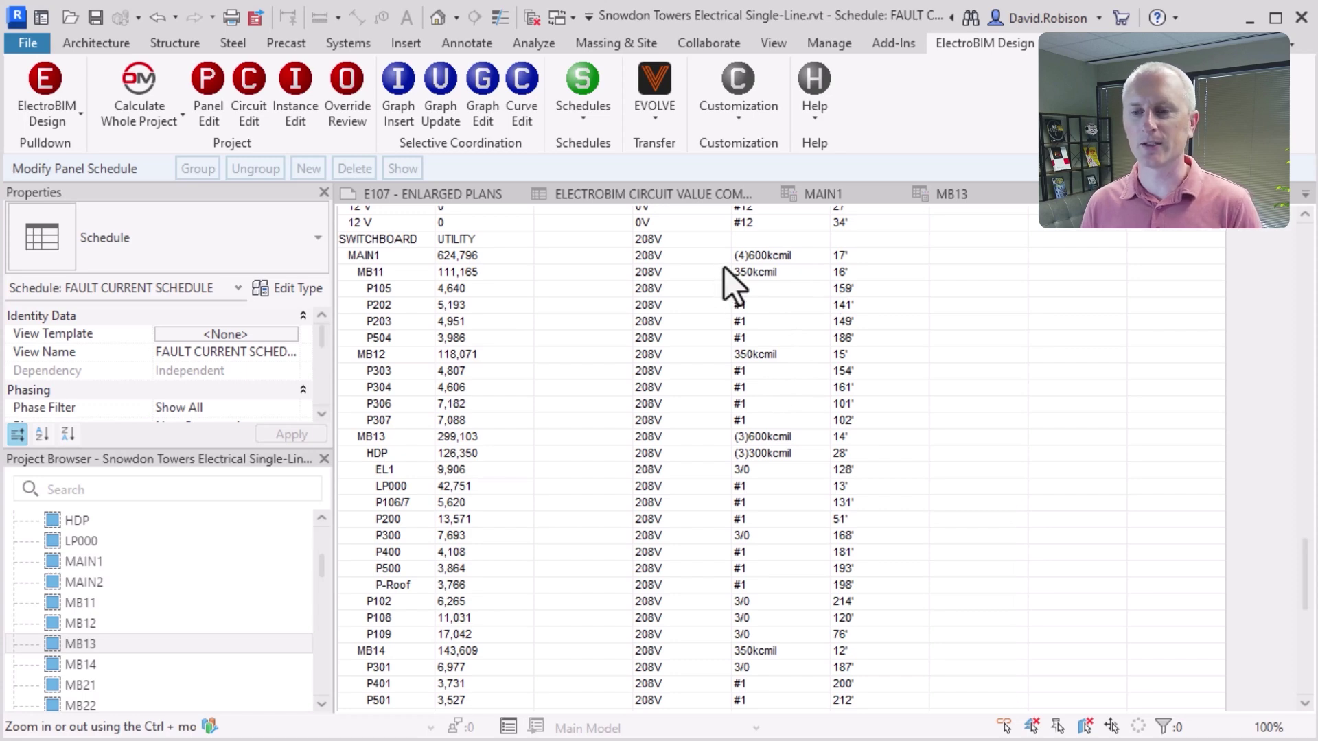
{"action": "left_click", "coordinate": [981, 193]}
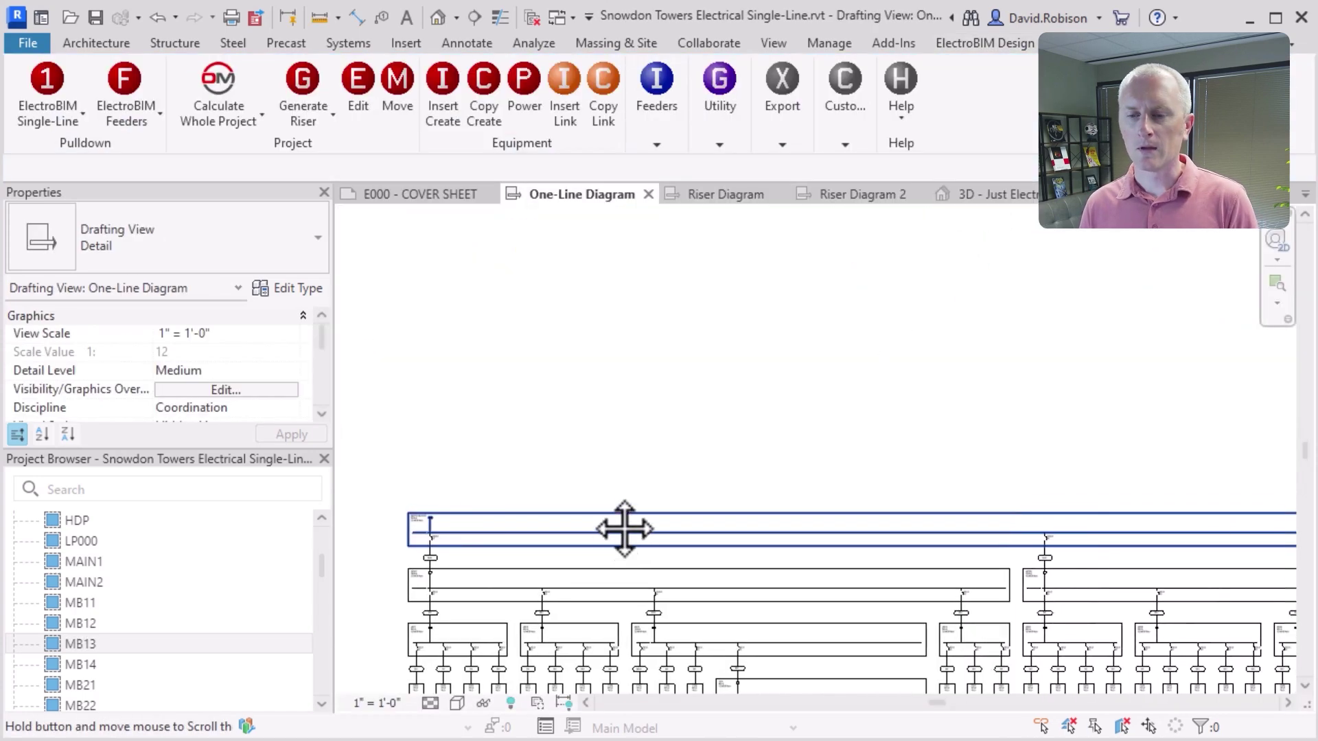
Step: Insert a link to transformer T1 using the Utility Transformer graphic
{"action": "middle_click_drag", "start_coordinate": [620, 529], "coordinate": [612, 460]}
{"action": "scroll", "coordinate": [611, 461], "scroll_direction": "up", "scroll_amount": 1}
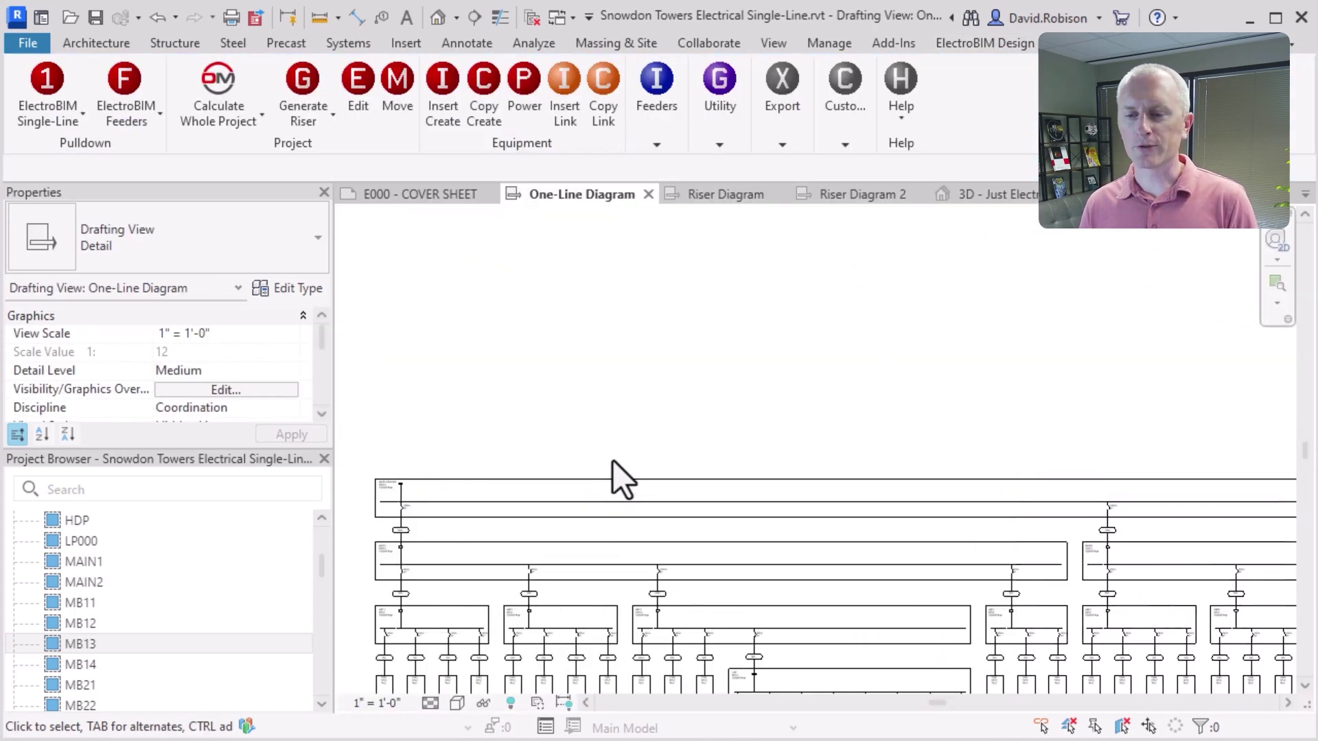
{"action": "left_click", "coordinate": [564, 103]}
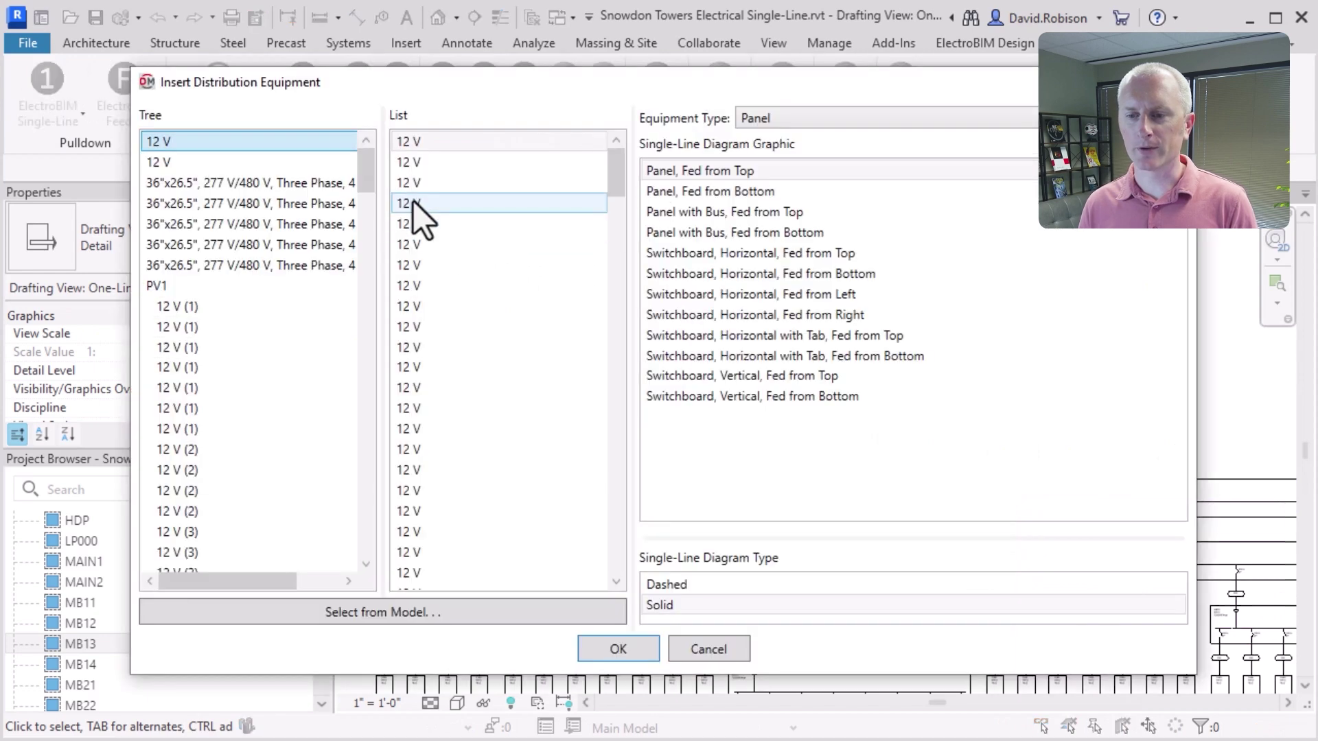
{"action": "left_click_drag", "start_coordinate": [368, 171], "coordinate": [367, 505]}
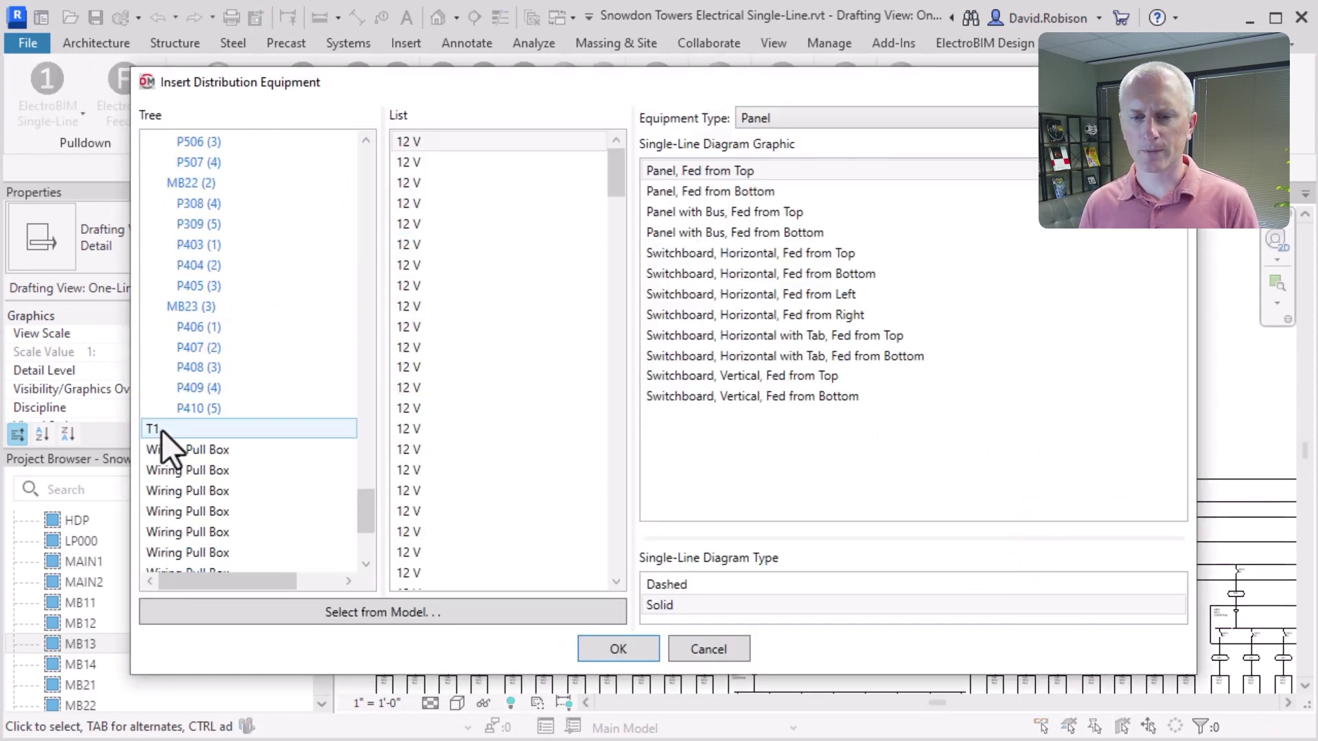
{"action": "left_click", "coordinate": [162, 430]}
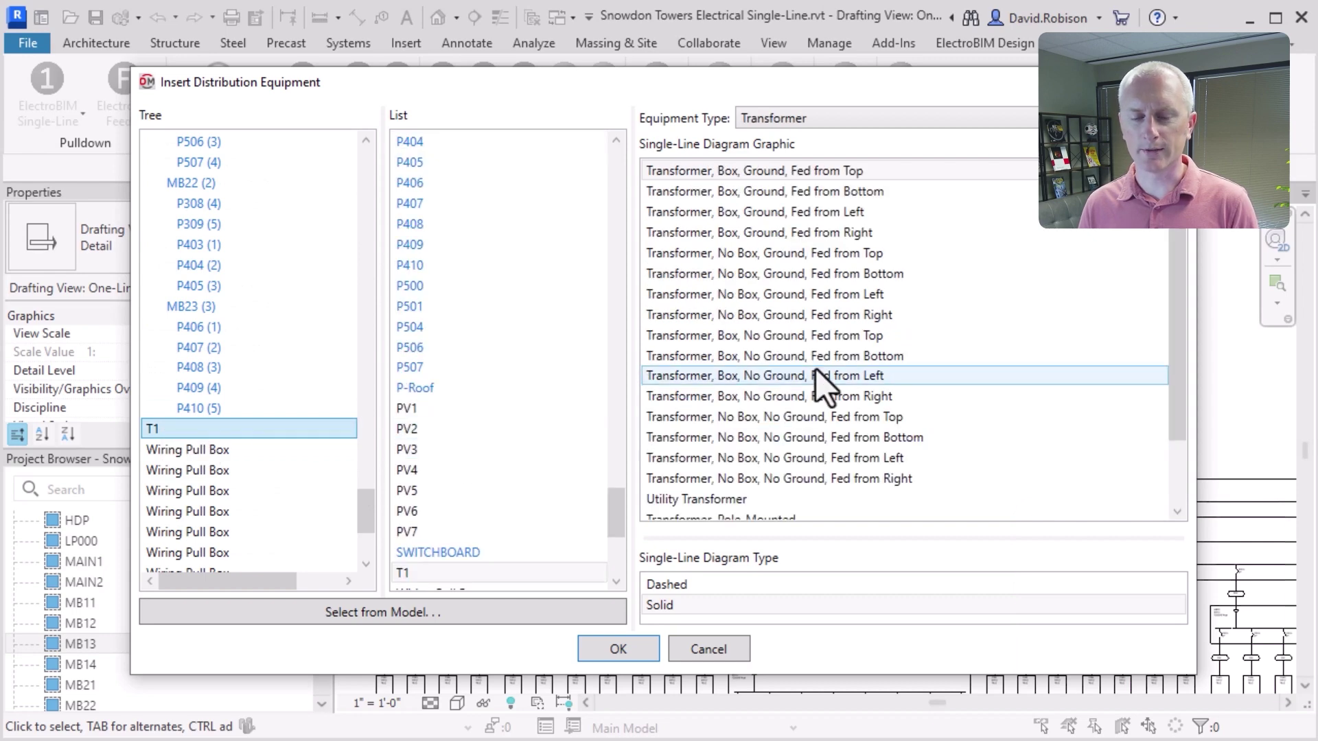
{"action": "scroll", "coordinate": [892, 384], "scroll_direction": "down", "scroll_amount": 2}
{"action": "left_click", "coordinate": [727, 419]}
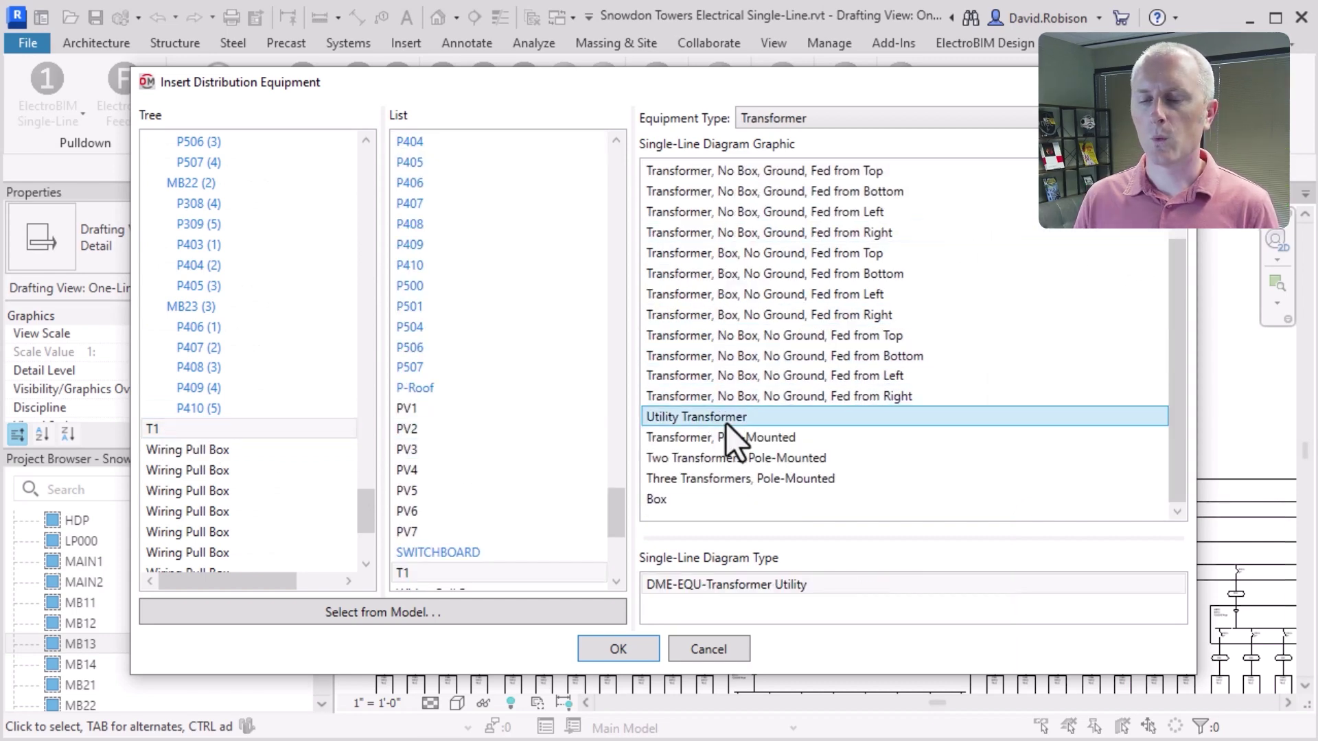
{"action": "left_click", "coordinate": [618, 649]}
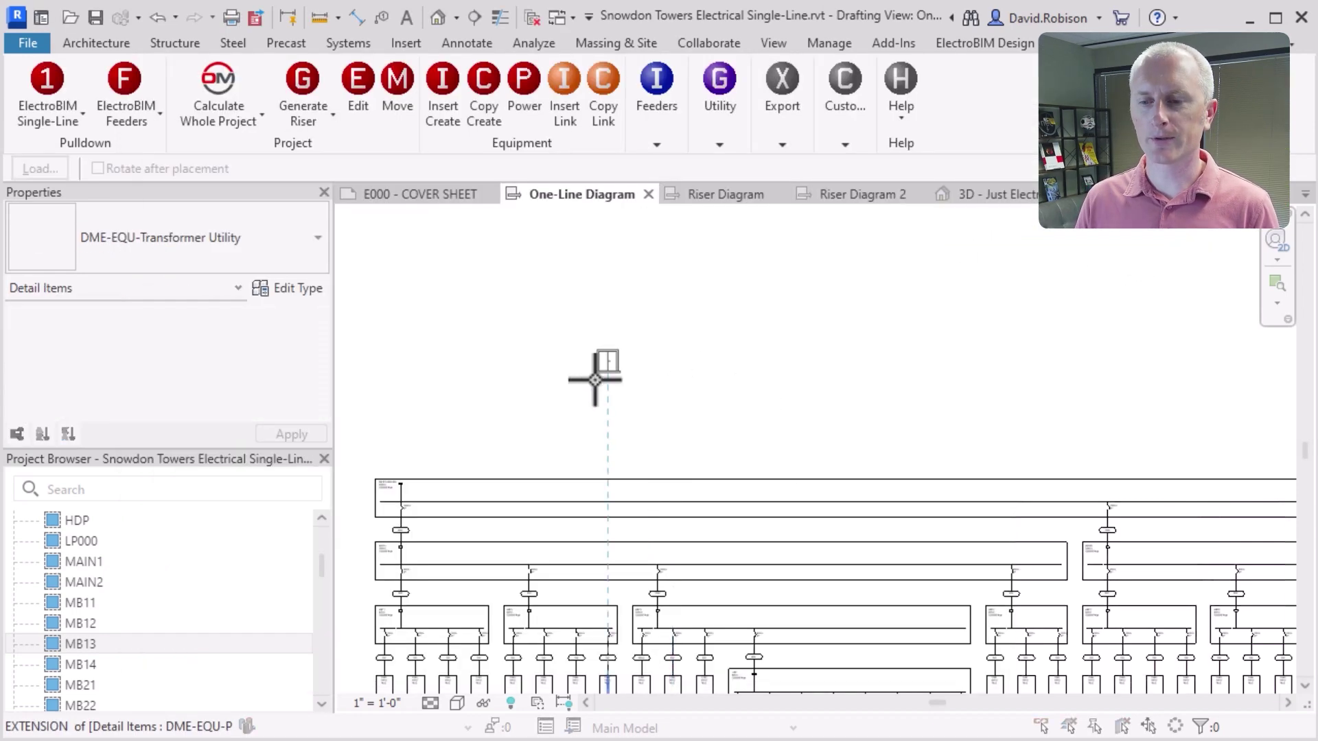
Step: Place the T1 symbol above the switchboard and move its label above the transformer
{"action": "left_click", "coordinate": [449, 410]}
{"action": "key", "text": "Escape"}
{"action": "scroll", "coordinate": [406, 457], "scroll_direction": "up", "scroll_amount": 3}
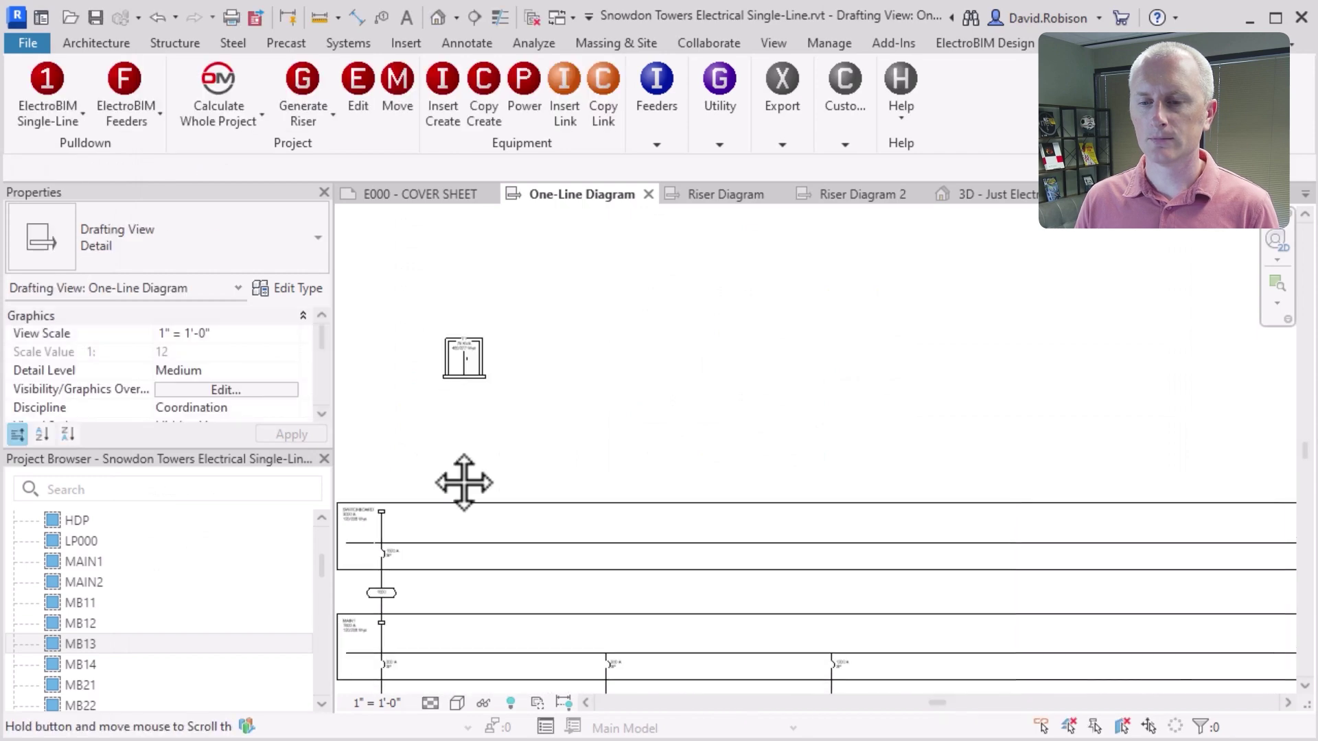
{"action": "scroll", "coordinate": [584, 384], "scroll_direction": "up", "scroll_amount": 2}
{"action": "left_click_drag", "start_coordinate": [648, 309], "coordinate": [643, 283]}
{"action": "scroll", "coordinate": [698, 306], "scroll_direction": "down", "scroll_amount": 1}
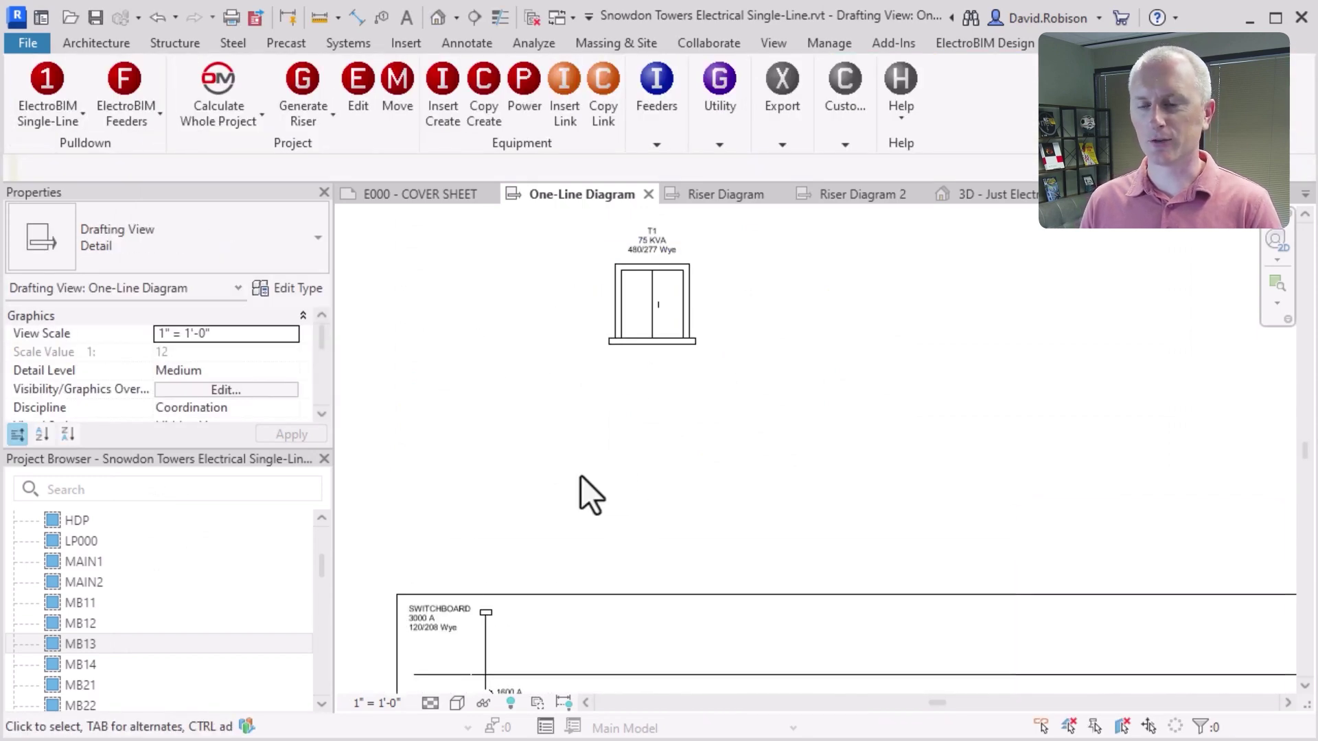
{"action": "left_click", "coordinate": [525, 113]}
{"action": "left_click", "coordinate": [528, 594]}
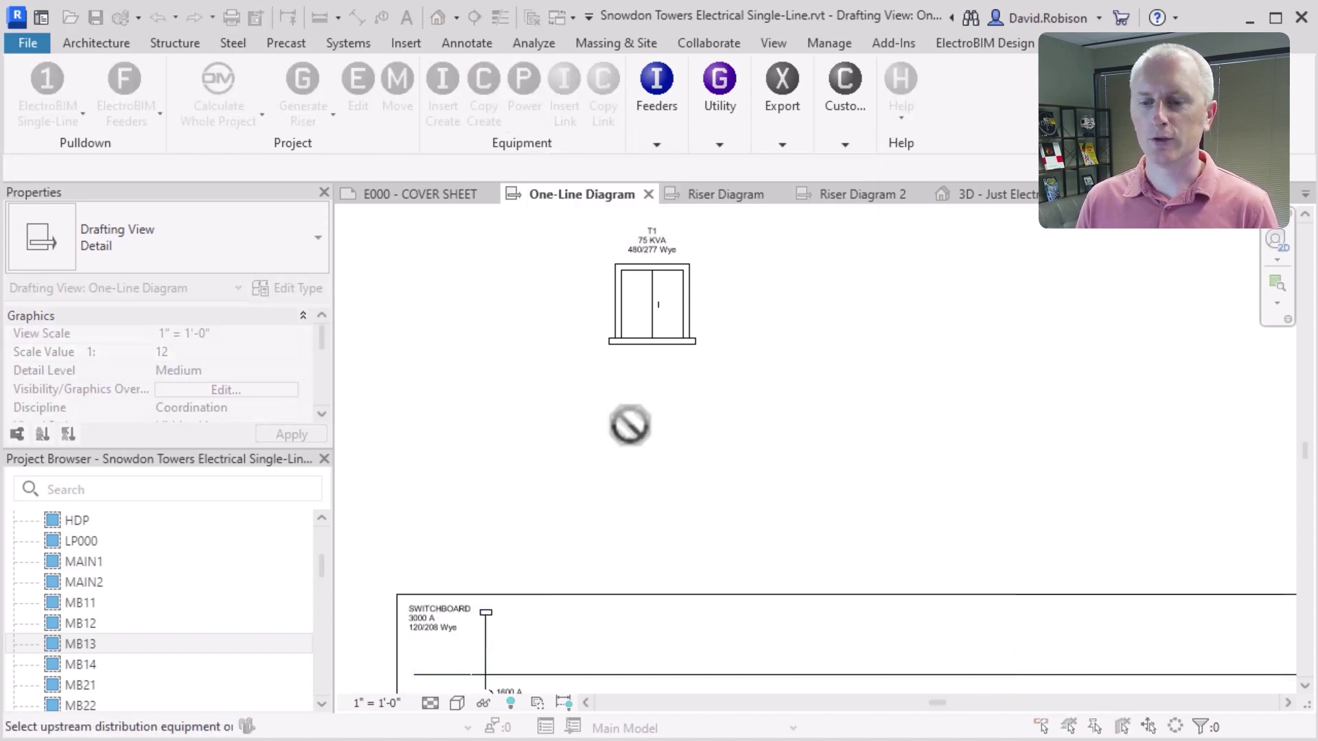
{"action": "left_click", "coordinate": [649, 338]}
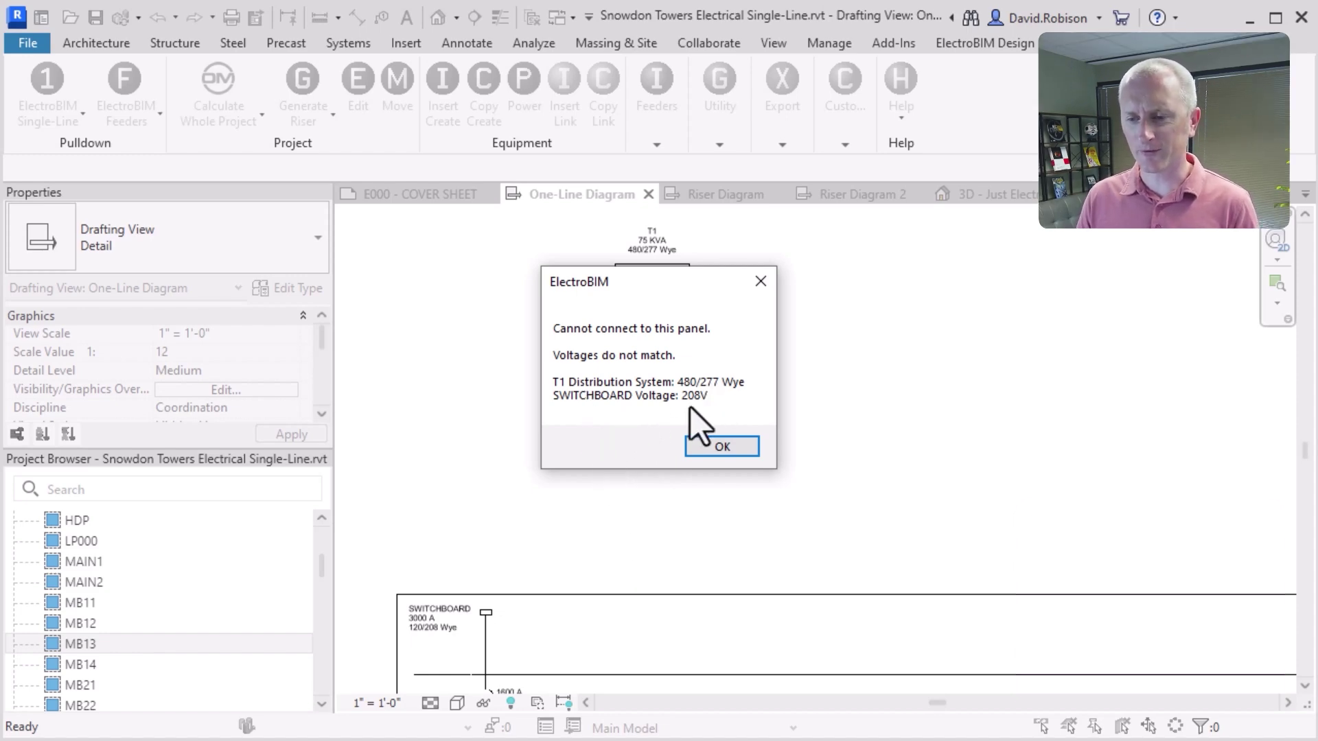
{"action": "left_click", "coordinate": [745, 449]}
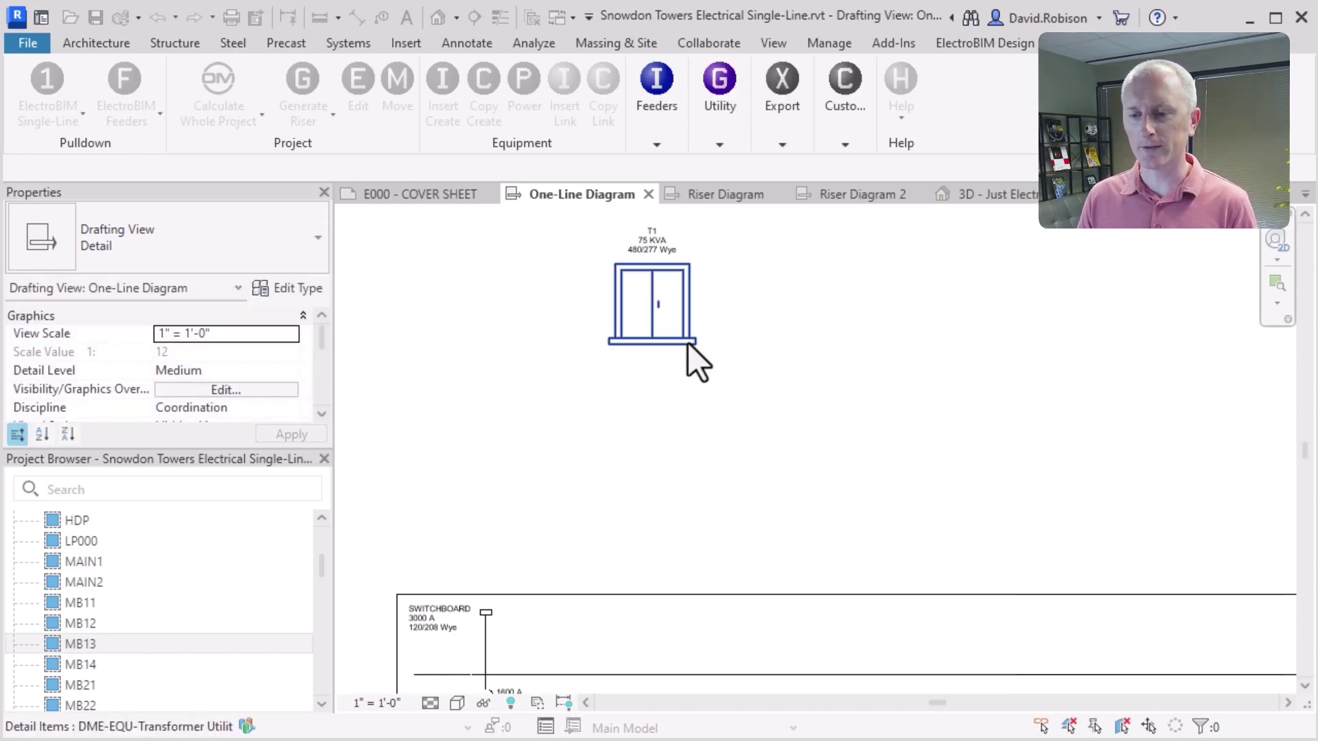
Step: Highlight transformer T1 in the 3D model with Utility > Highlight Device
{"action": "left_click", "coordinate": [699, 126]}
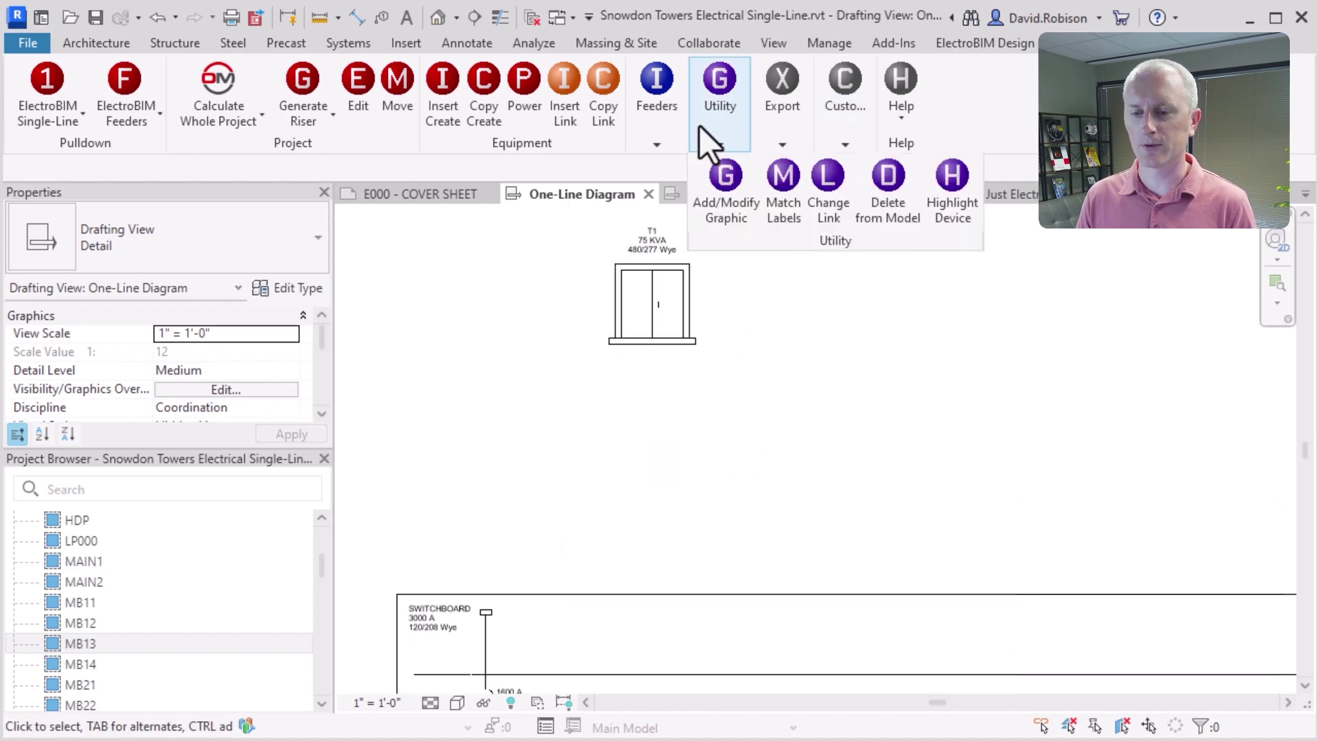
{"action": "left_click", "coordinate": [951, 192]}
{"action": "left_click", "coordinate": [676, 350]}
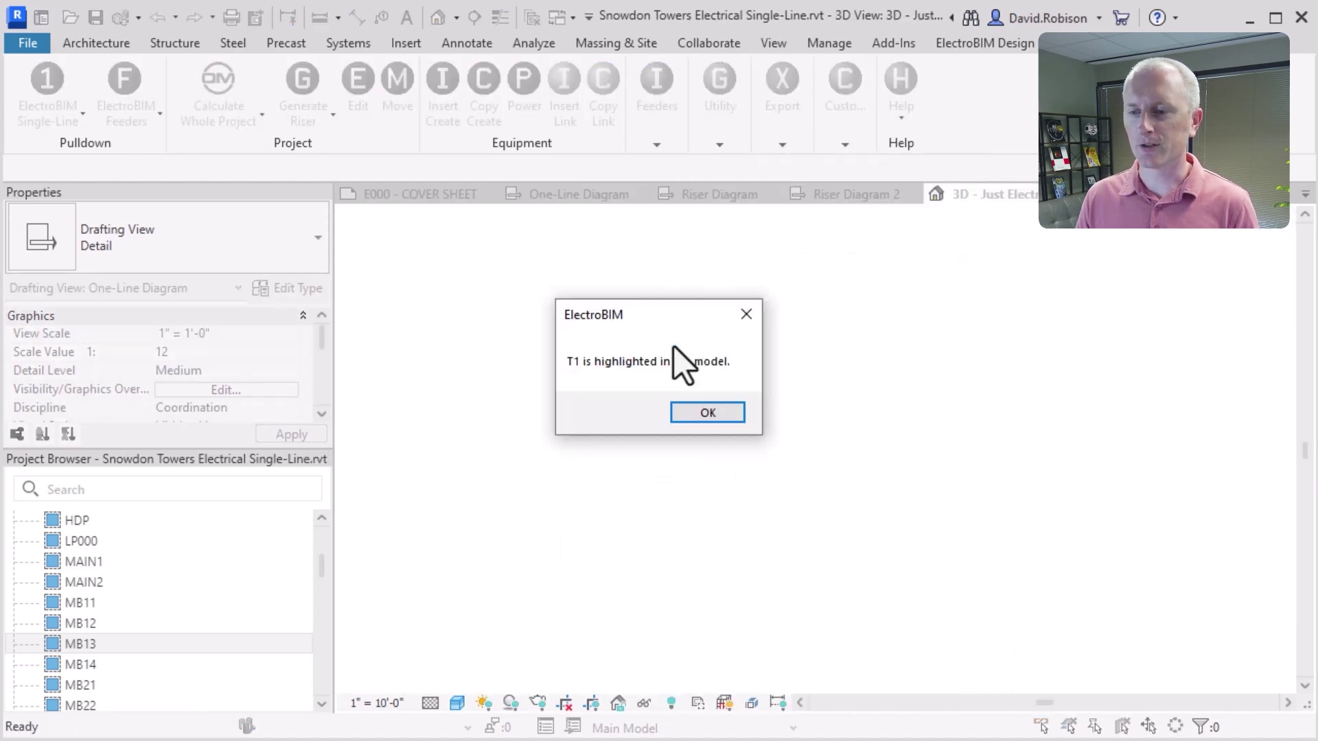
{"action": "left_click", "coordinate": [717, 414]}
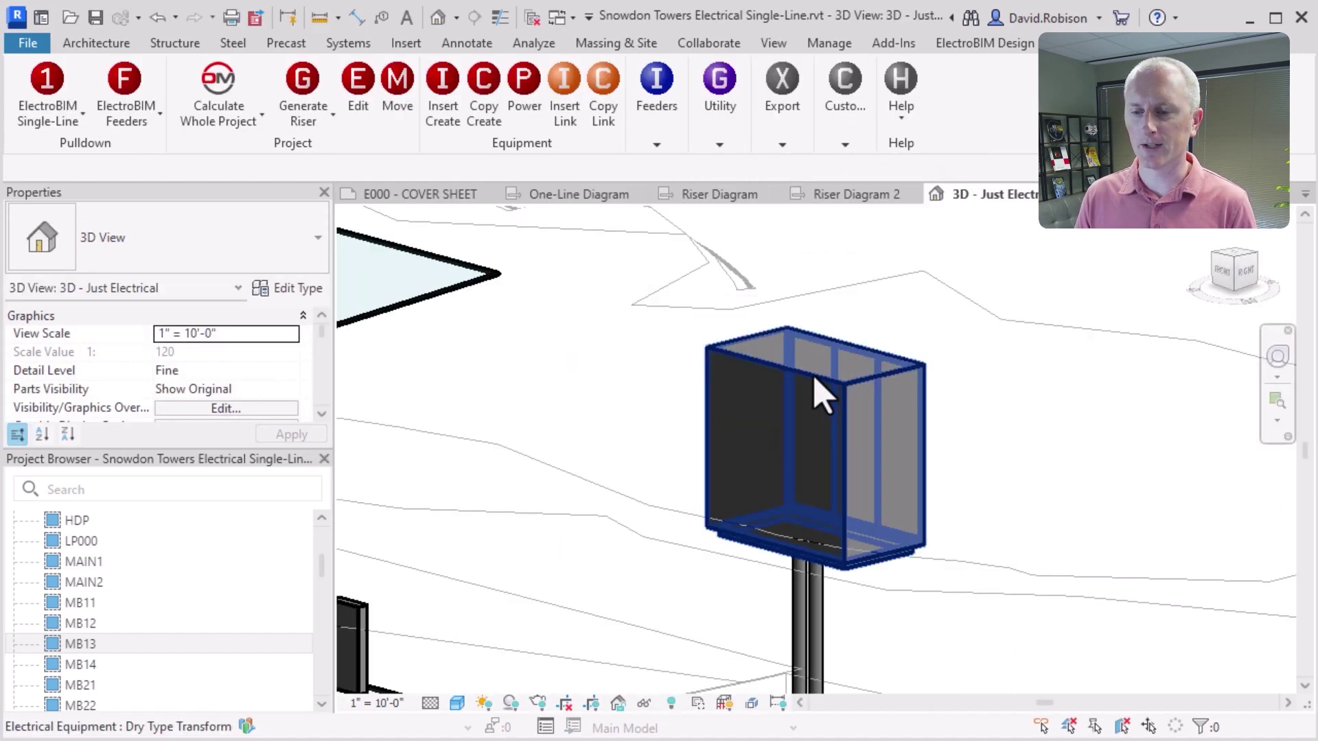
Step: Set T1's Secondary Distribution System to 120/208 Wye and return to the One-Line Diagram
{"action": "left_click", "coordinate": [821, 395]}
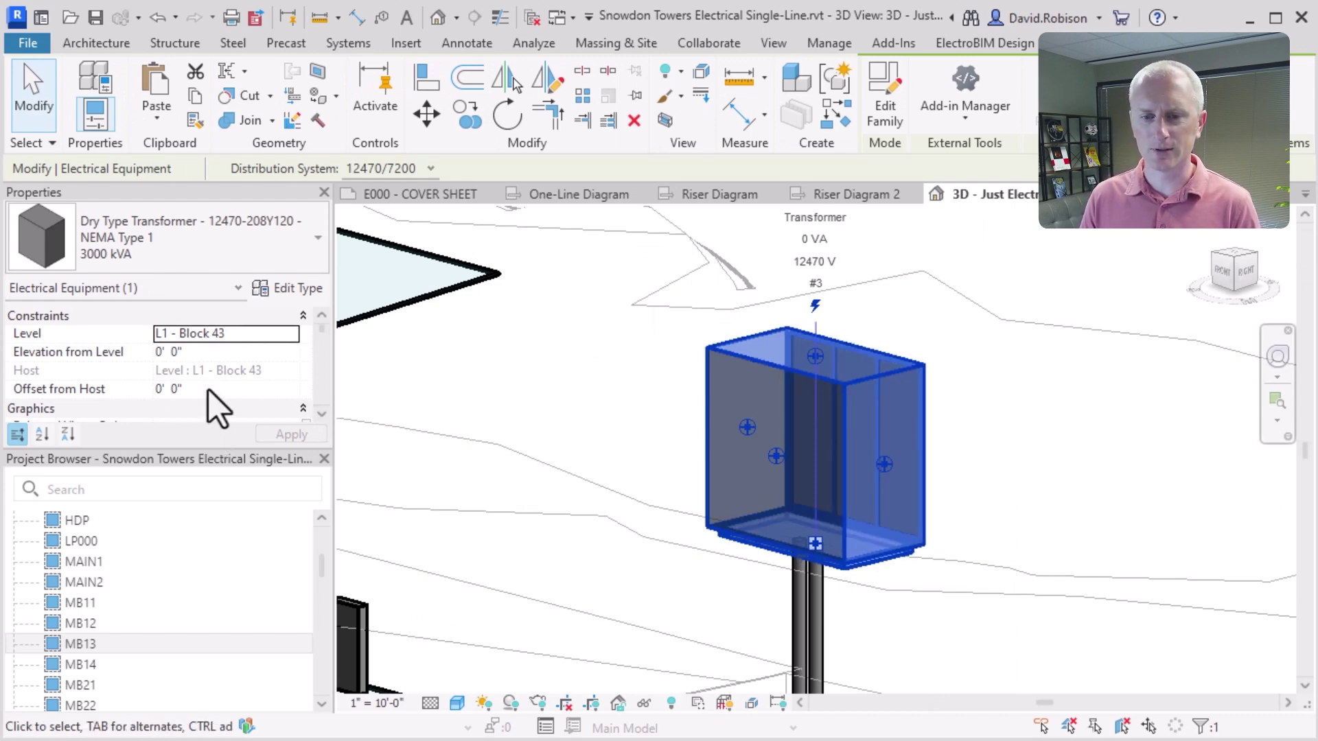
{"action": "scroll", "coordinate": [213, 408], "scroll_direction": "down", "scroll_amount": 10}
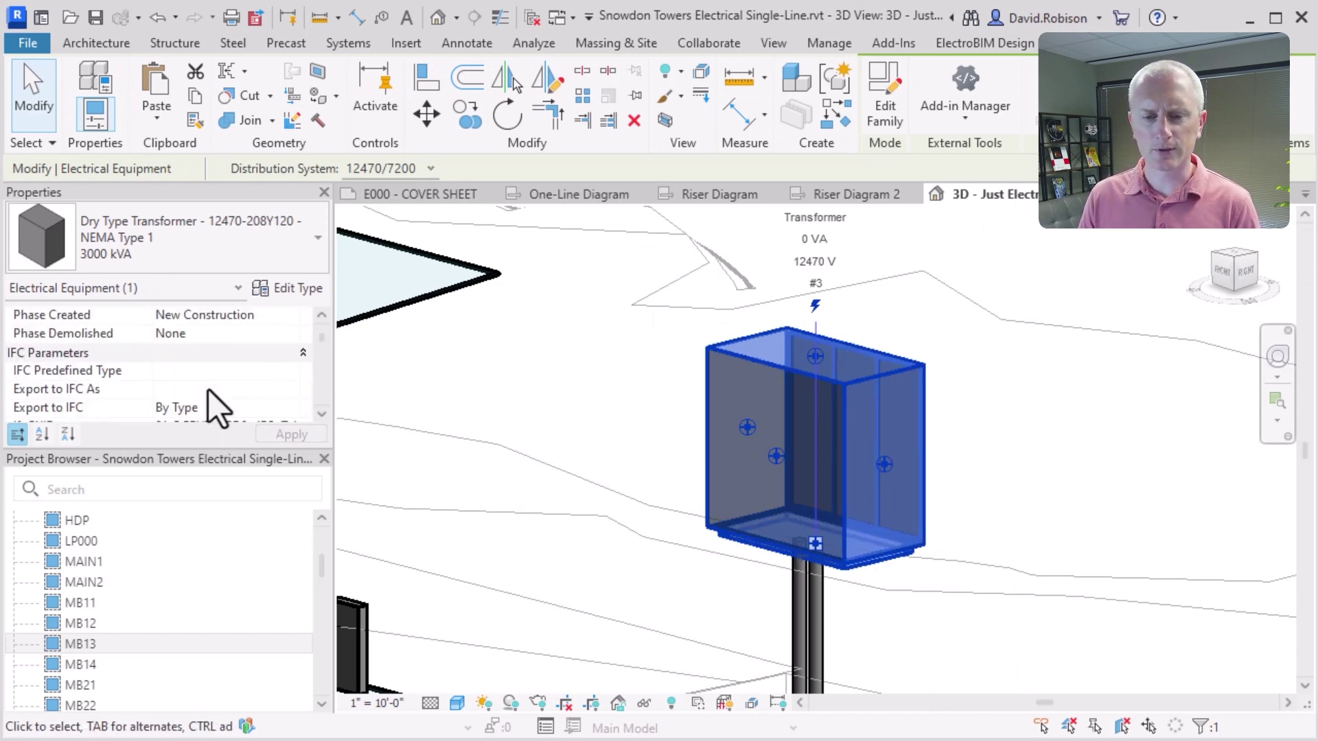
{"action": "scroll", "coordinate": [218, 409], "scroll_direction": "down", "scroll_amount": 8}
{"action": "scroll", "coordinate": [220, 401], "scroll_direction": "down", "scroll_amount": 5}
{"action": "left_click", "coordinate": [281, 354]}
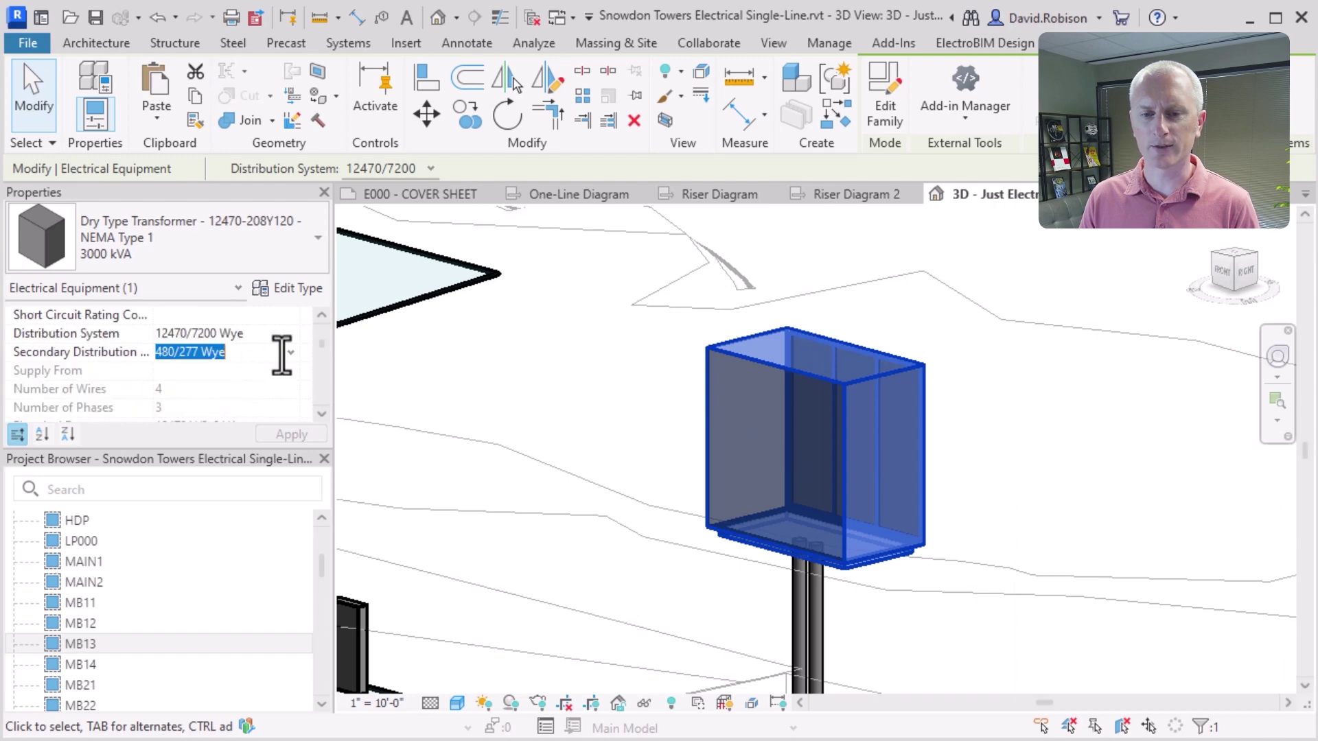
{"action": "left_click", "coordinate": [288, 353]}
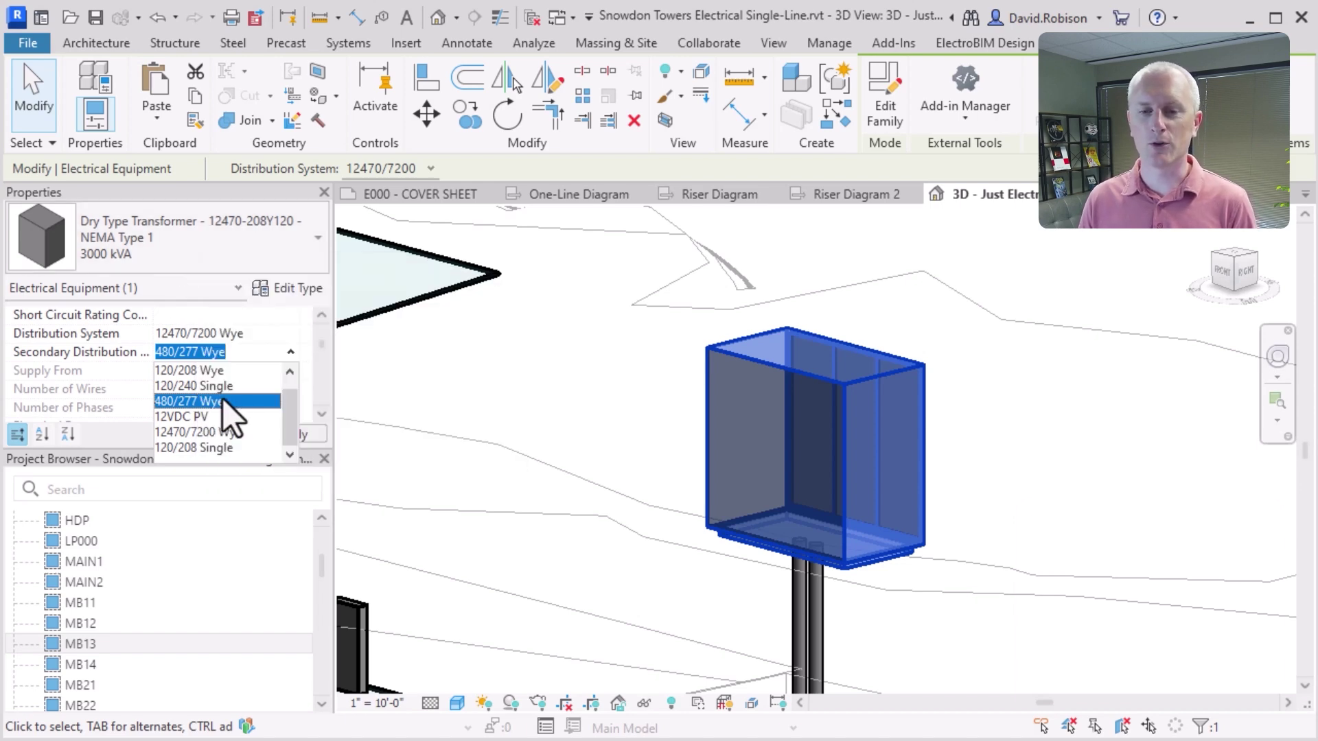
{"action": "left_click", "coordinate": [206, 371]}
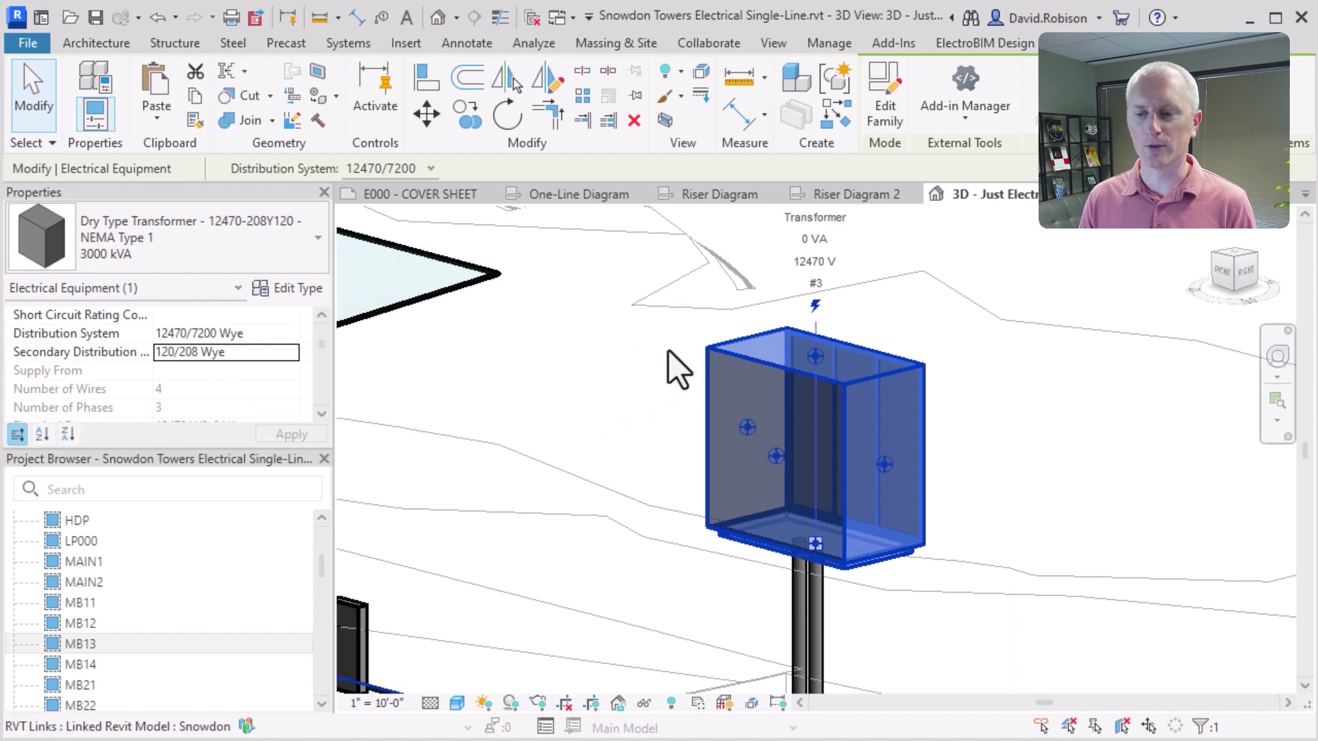
{"action": "left_click", "coordinate": [589, 195]}
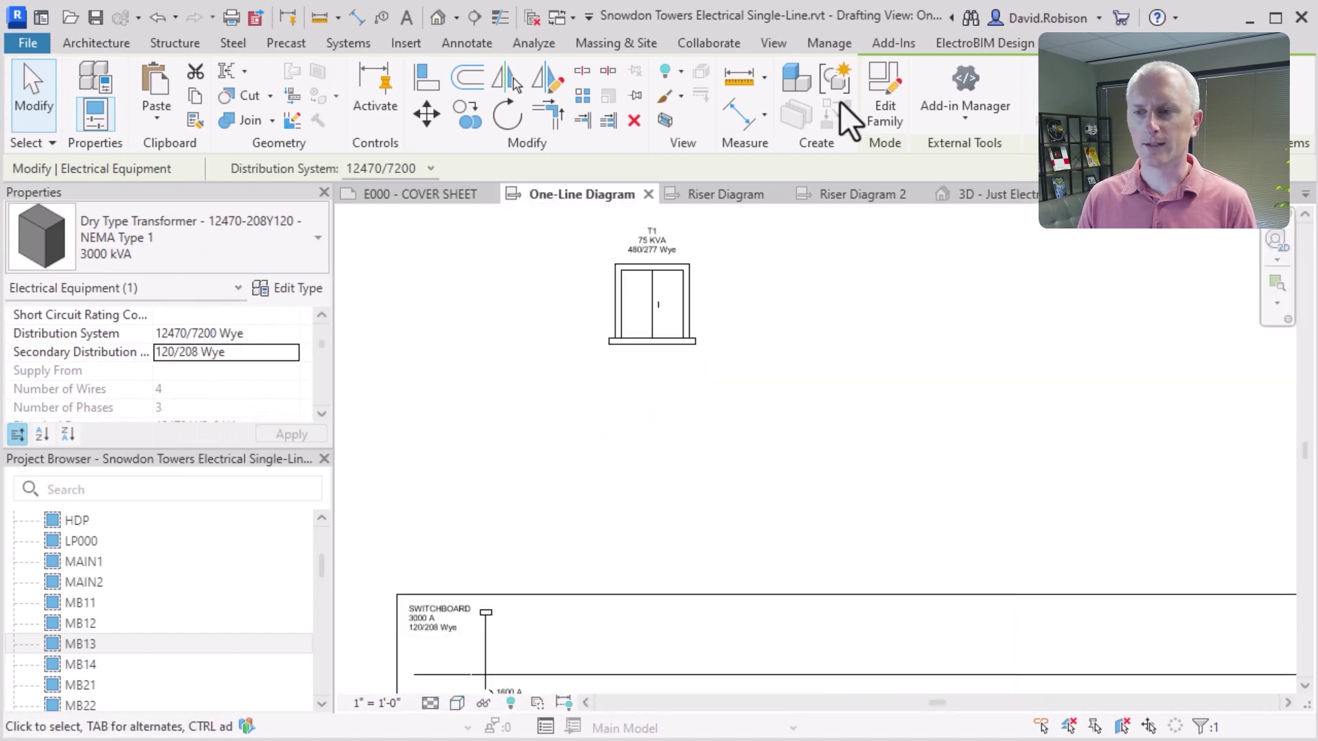
Step: Run ElectroBIM's Edit command on transformer T1 to open its Panel Edit settings
{"action": "left_click", "coordinate": [1021, 45]}
{"action": "left_click", "coordinate": [565, 92]}
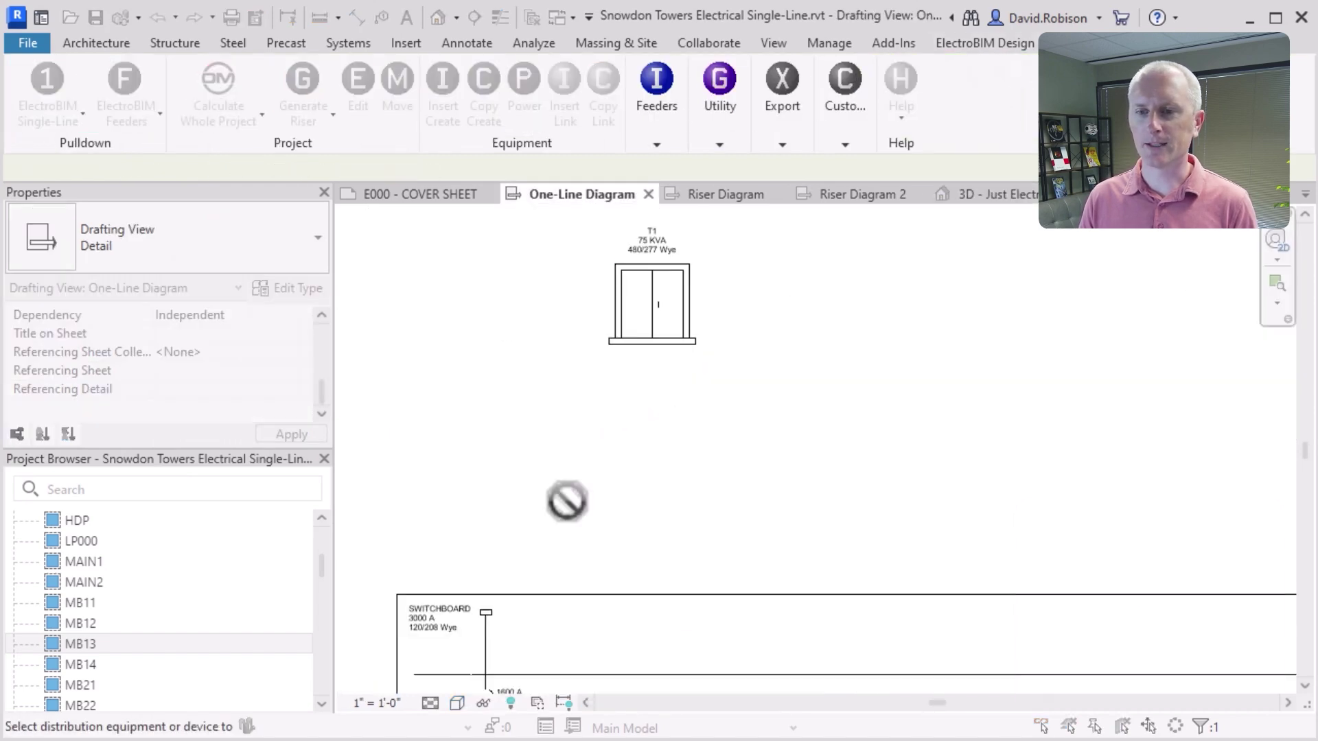
{"action": "left_click", "coordinate": [678, 343]}
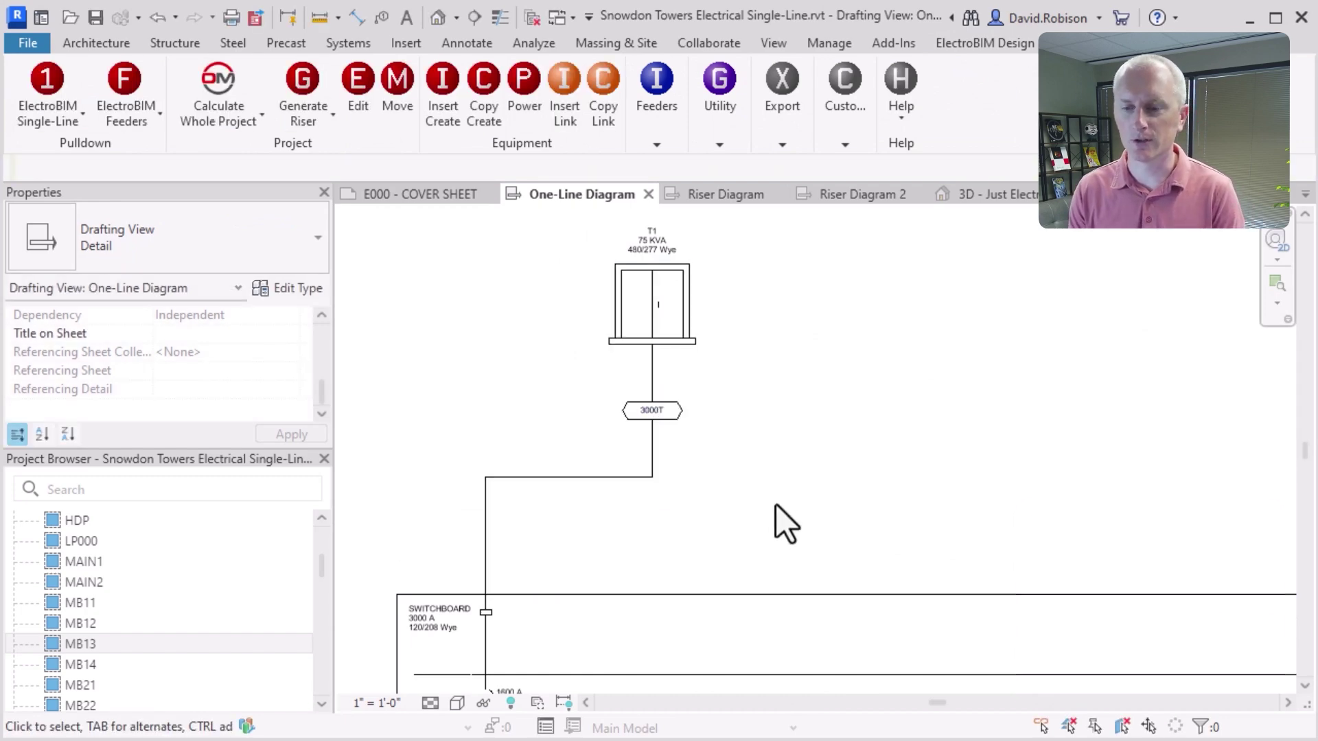
{"action": "left_click", "coordinate": [686, 290]}
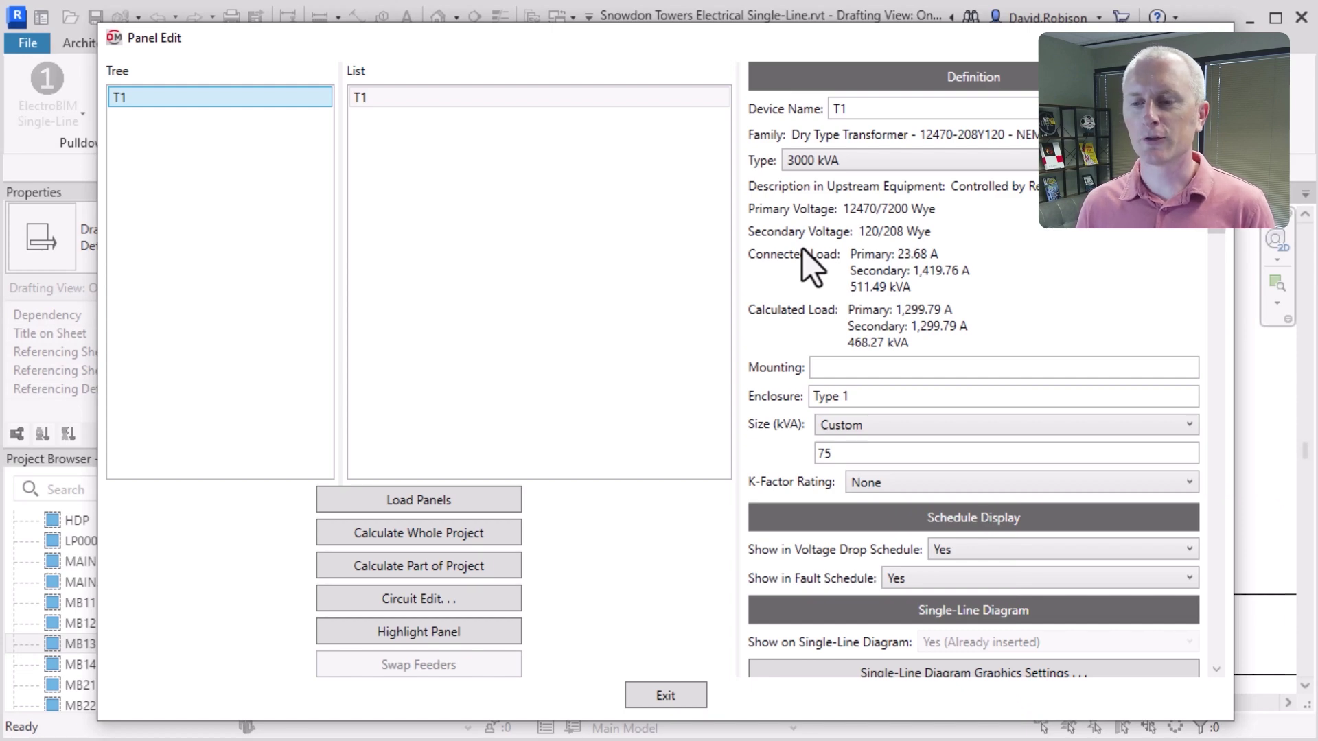
Step: Set T1's custom transformer size to 3000 kVA
{"action": "left_click", "coordinate": [878, 421]}
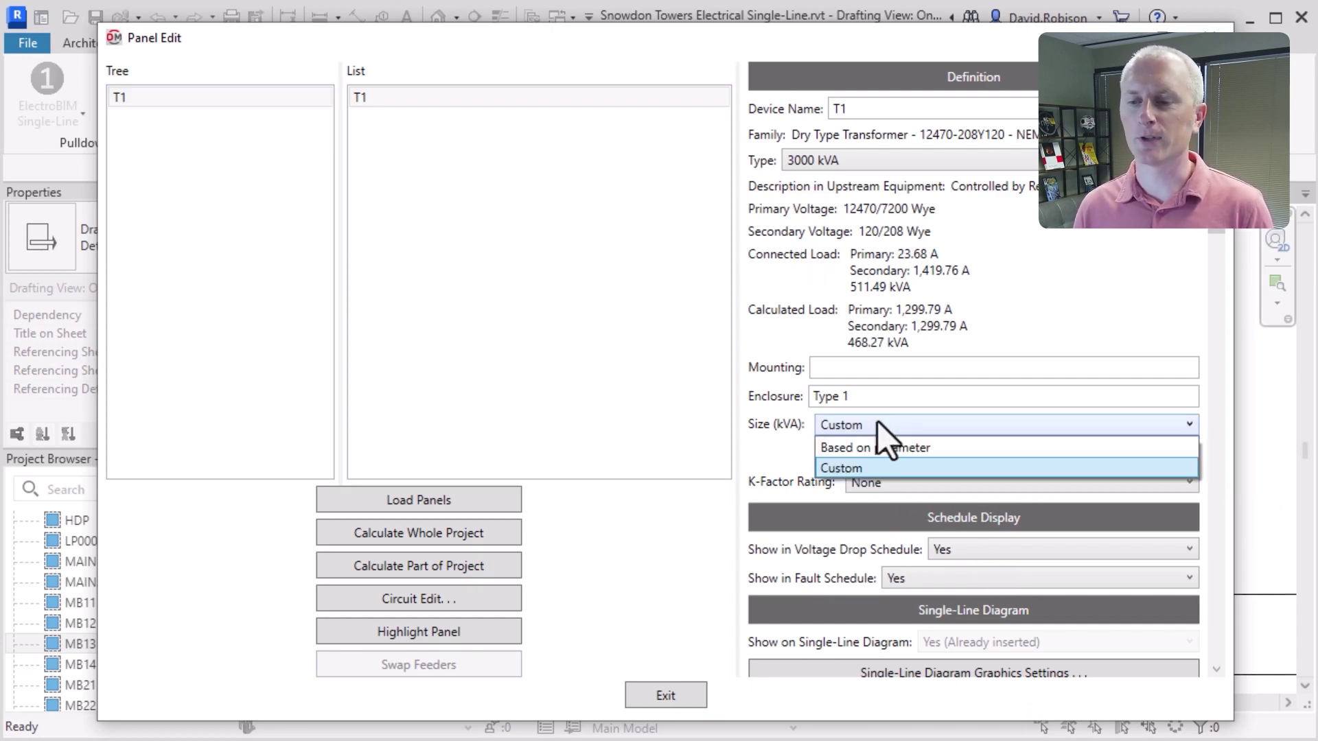
{"action": "left_click", "coordinate": [877, 422]}
{"action": "left_click", "coordinate": [865, 450]}
{"action": "key", "text": "BackSpace"}
{"action": "key", "text": "BackSpace"}
{"action": "type", "text": "3000"}
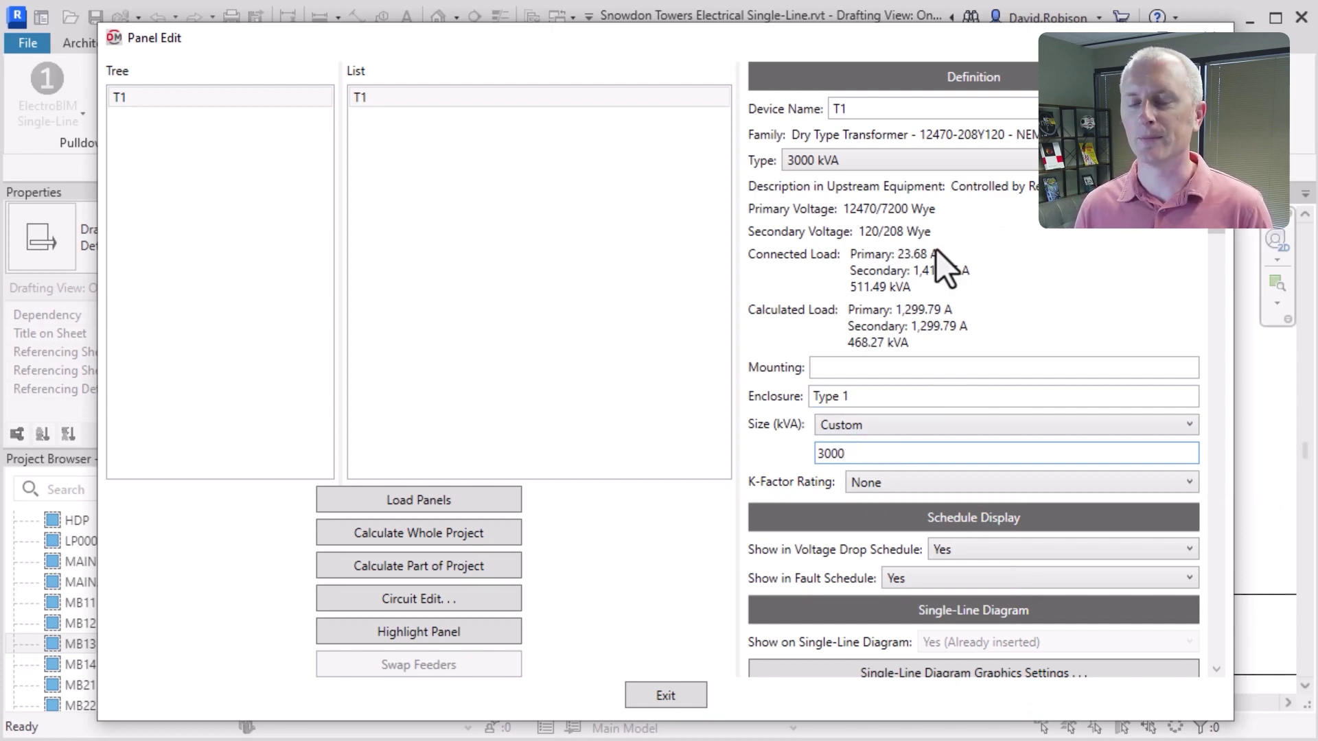
Step: Fix T1's utility fault at device to 65000 and exit Panel Edit
{"action": "scroll", "coordinate": [1221, 247], "scroll_direction": "down", "scroll_amount": 5}
{"action": "left_click_drag", "start_coordinate": [1221, 247], "coordinate": [1221, 492]}
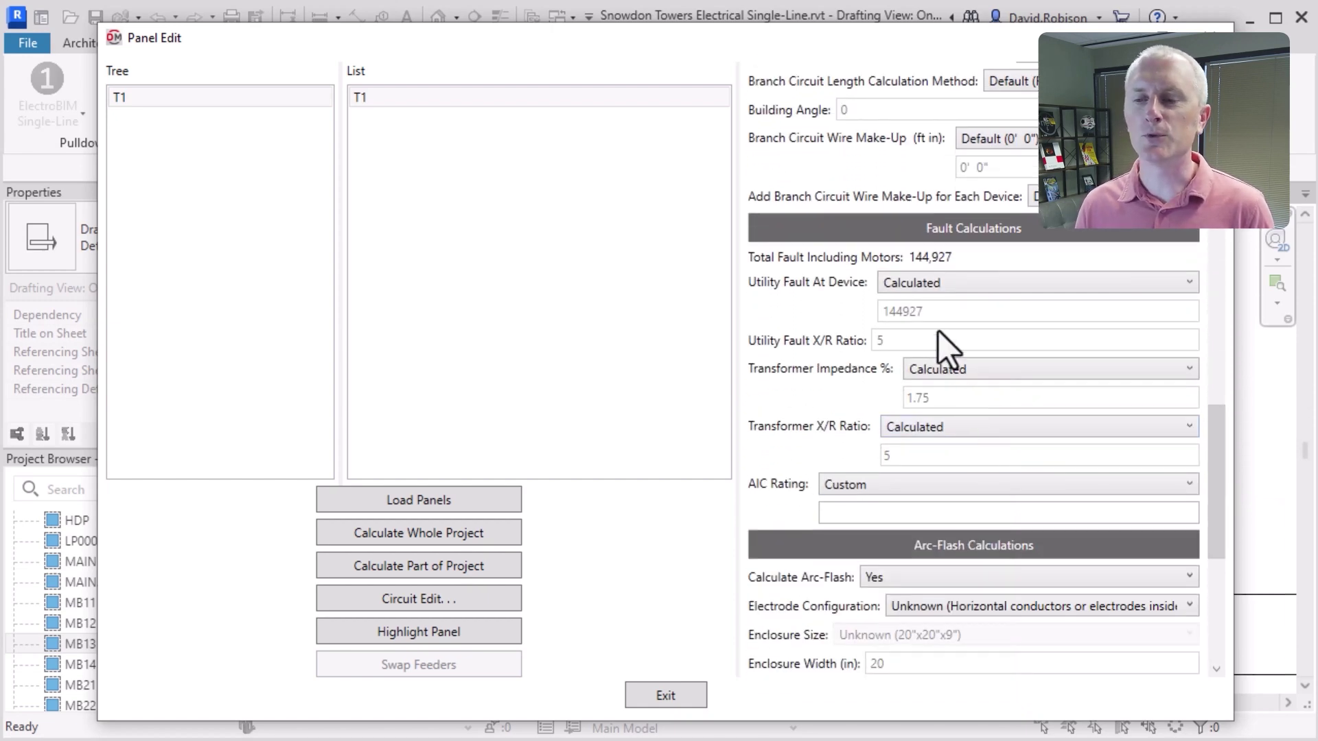
{"action": "left_click", "coordinate": [916, 289]}
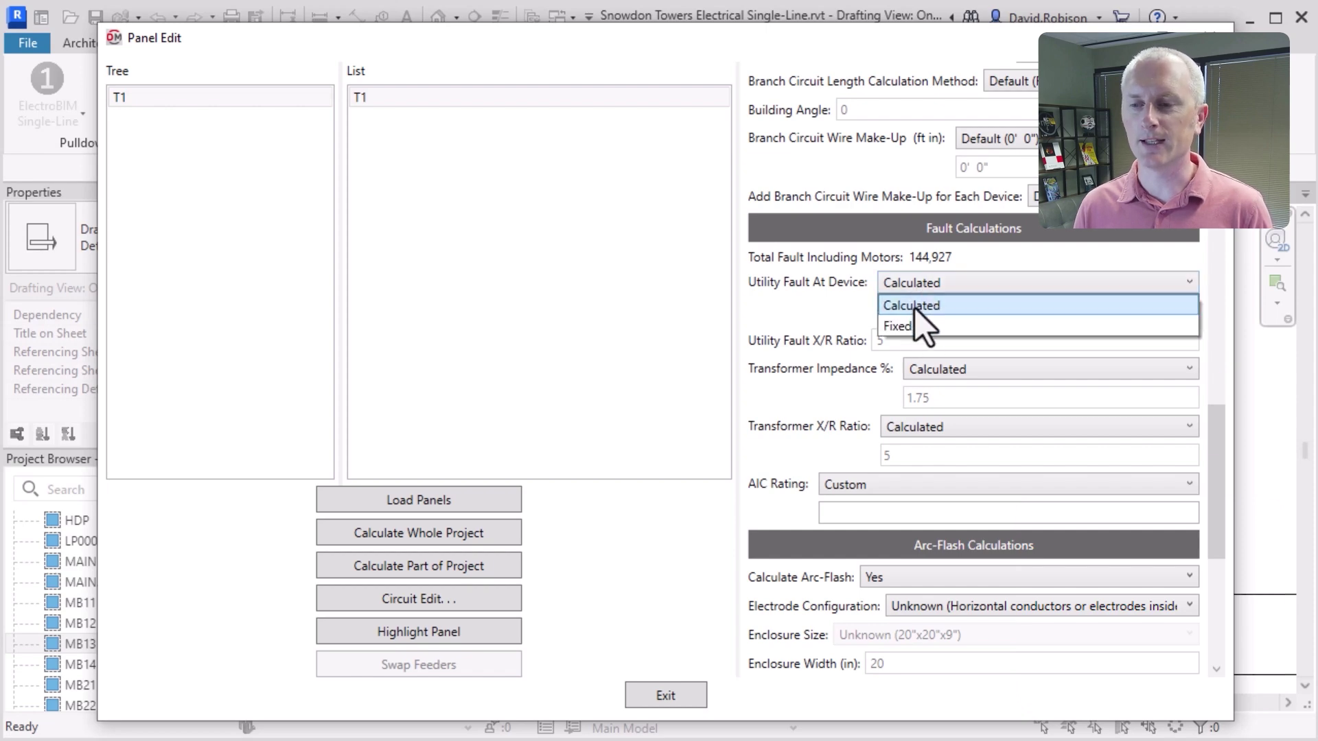
{"action": "left_click", "coordinate": [915, 324]}
{"action": "type", "text": "65000"}
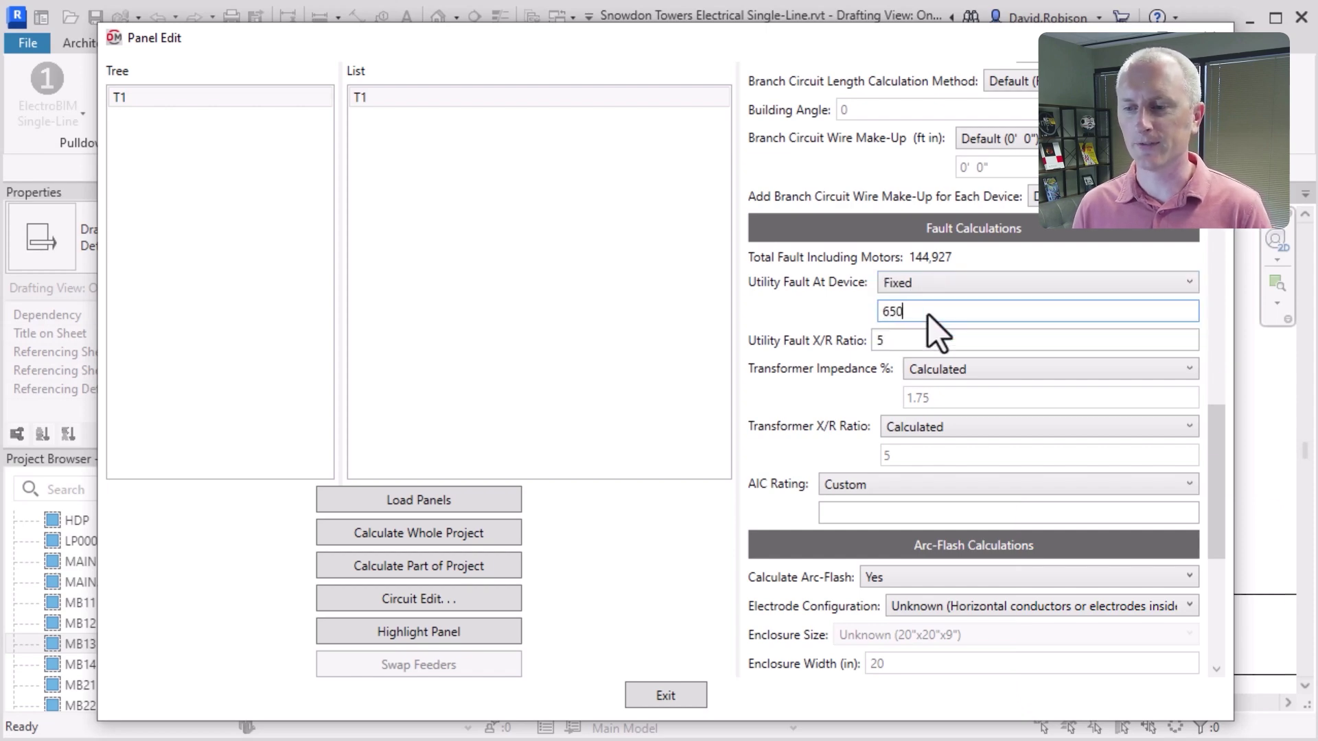
{"action": "left_click", "coordinate": [797, 300]}
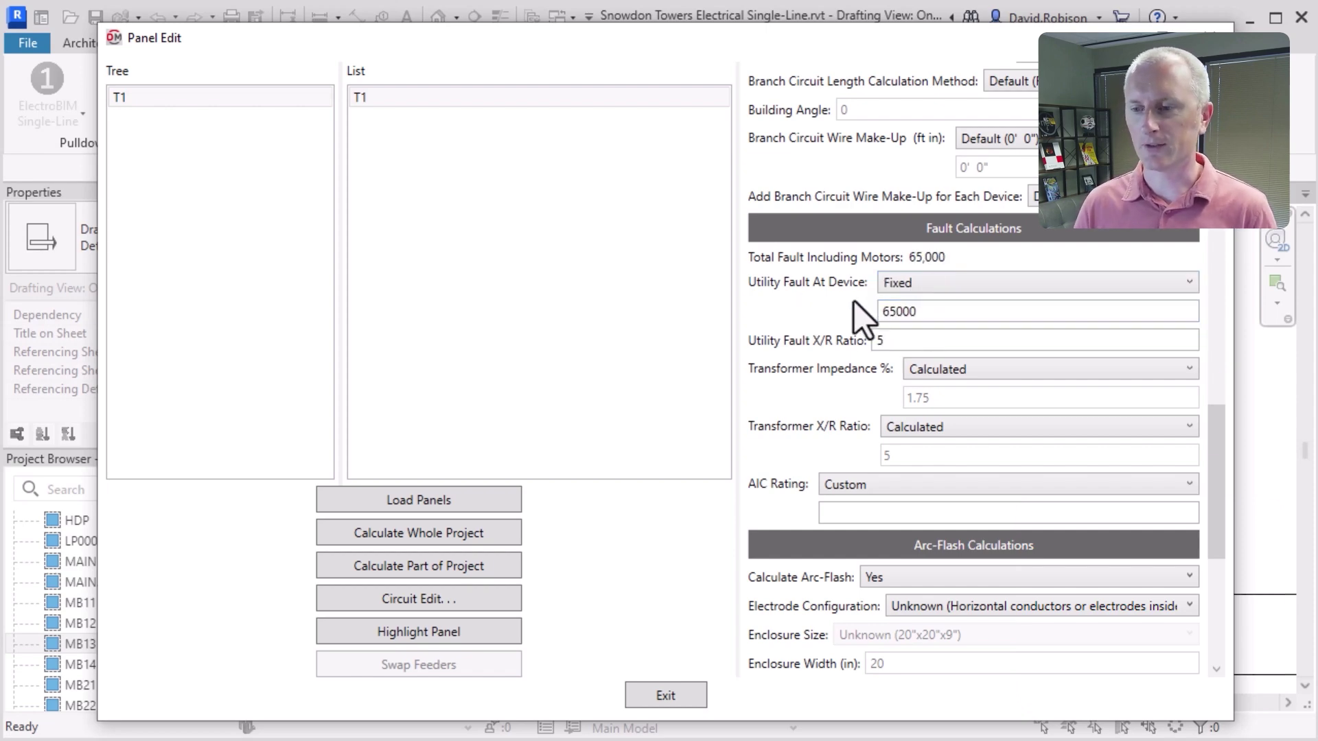
{"action": "left_click", "coordinate": [670, 690]}
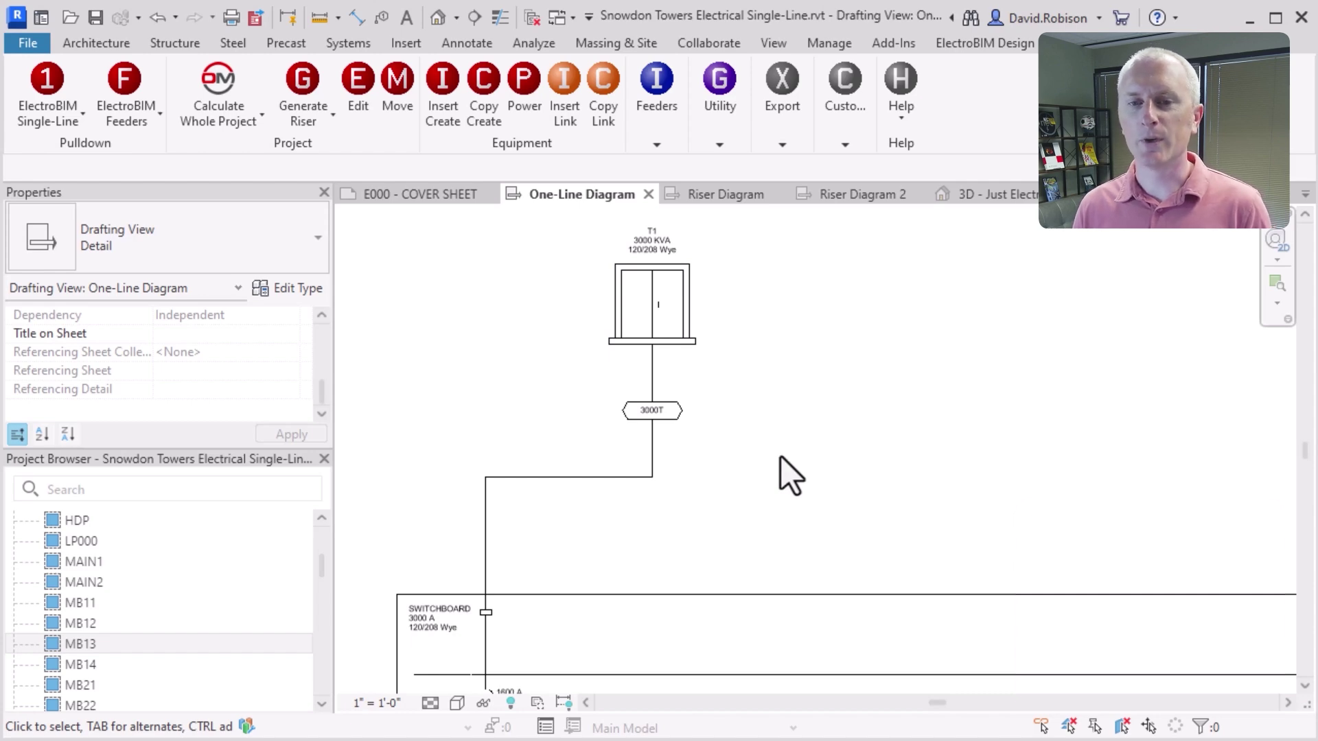
Step: Recalculate the whole project and acknowledge the breaker update message
{"action": "left_click", "coordinate": [213, 75]}
{"action": "left_click", "coordinate": [517, 652]}
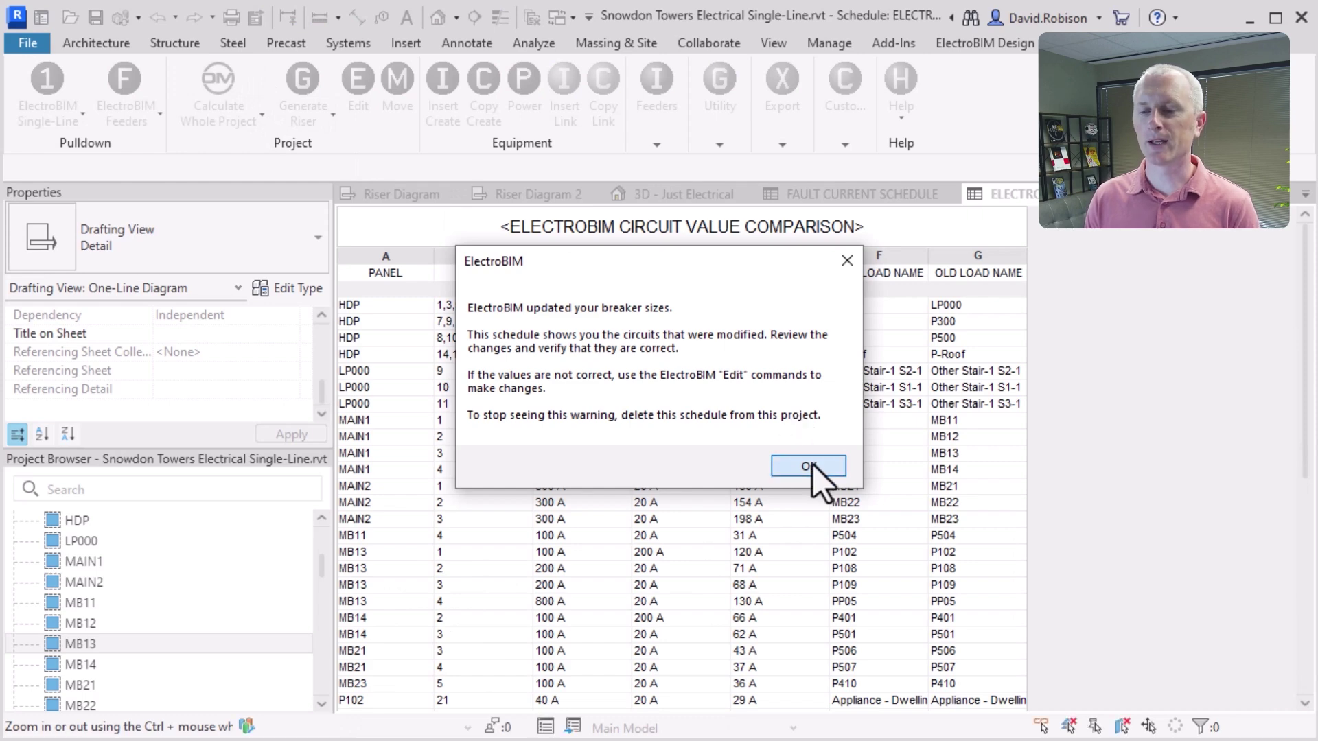
{"action": "left_click", "coordinate": [810, 465]}
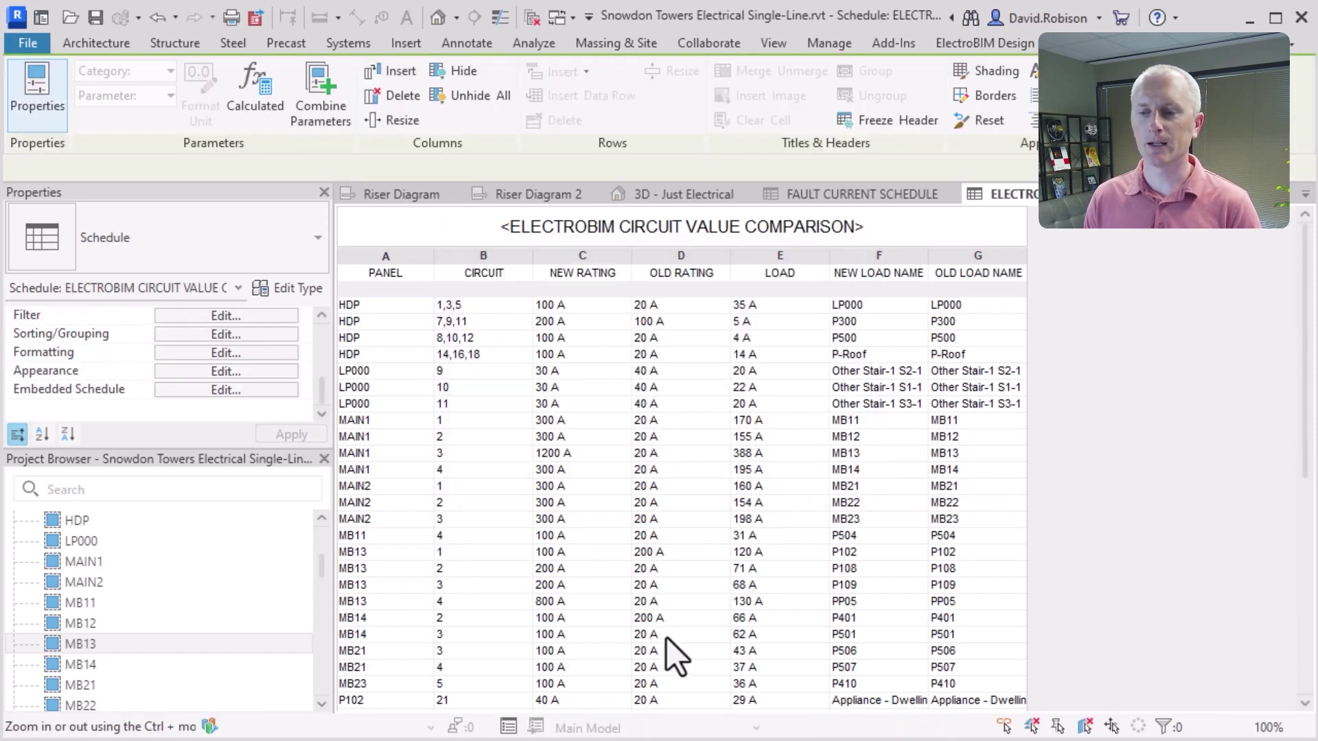
Step: Find the circuit value comparison schedule in the Project Browser and close it
{"action": "left_click", "coordinate": [322, 549]}
{"action": "scroll", "coordinate": [288, 559], "scroll_direction": "up", "scroll_amount": 5}
{"action": "scroll", "coordinate": [199, 625], "scroll_direction": "down", "scroll_amount": 1}
{"action": "scroll", "coordinate": [183, 618], "scroll_direction": "up", "scroll_amount": 1}
{"action": "left_click", "coordinate": [131, 489]}
{"action": "type", "text": "circuit"}
{"action": "left_click", "coordinate": [136, 540]}
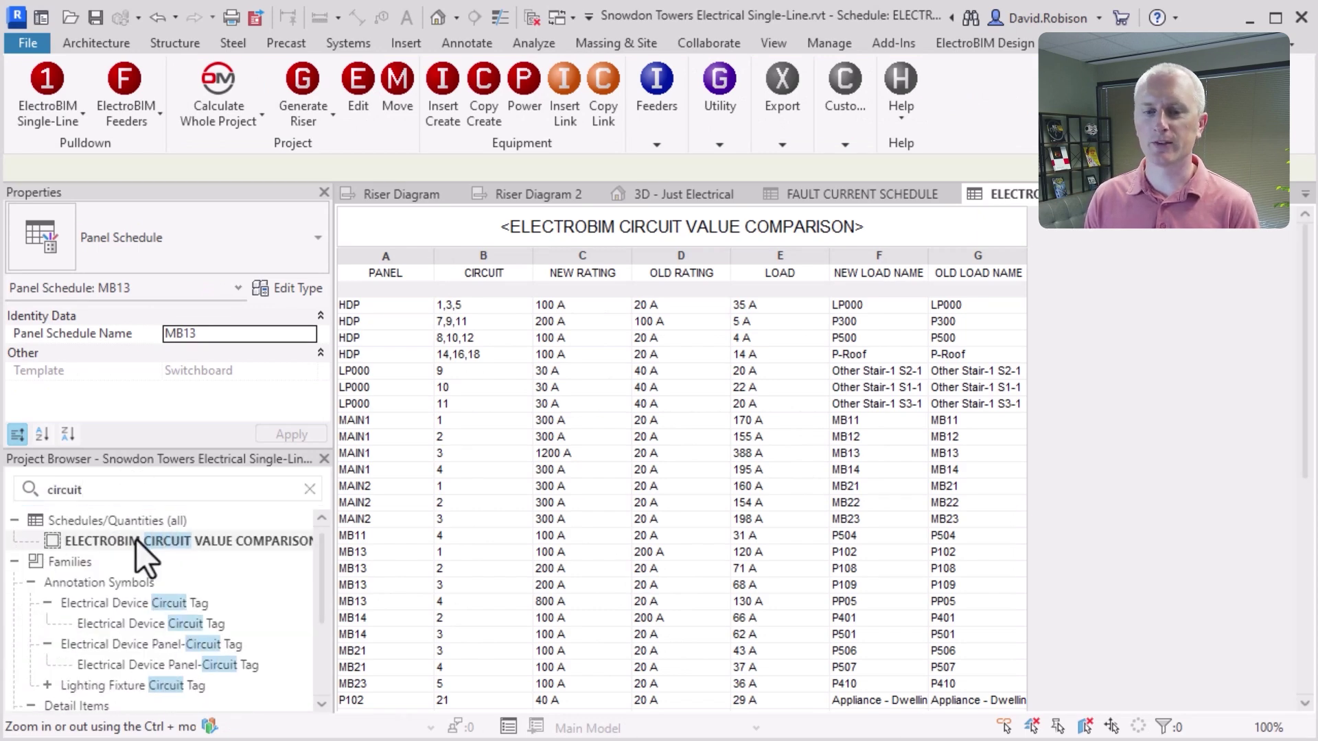
{"action": "right_click", "coordinate": [136, 539]}
{"action": "left_click", "coordinate": [199, 596]}
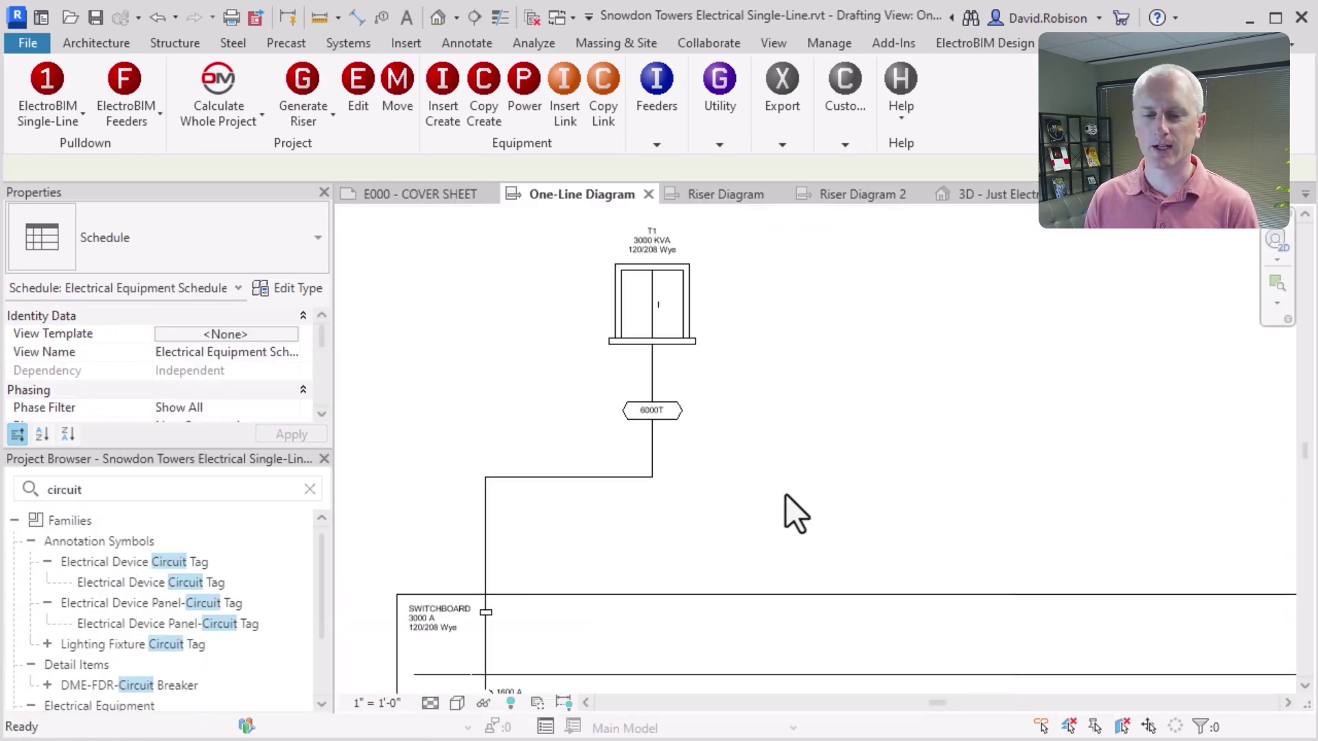
Step: Open ElectroBIM's Fault schedule to check T1's 65,000 value and the downstream fault currents
{"action": "scroll", "coordinate": [785, 495], "scroll_direction": "up", "scroll_amount": 1}
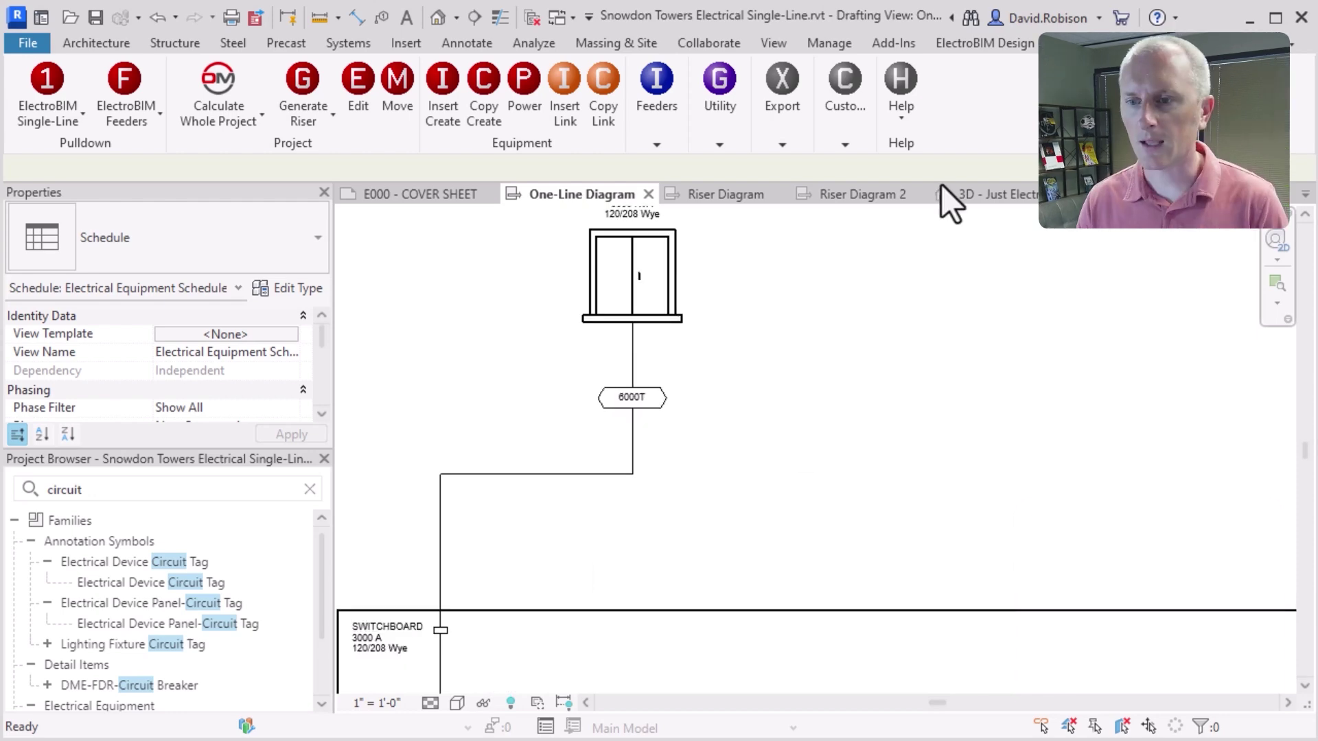
{"action": "left_click", "coordinate": [982, 47]}
{"action": "left_click", "coordinate": [581, 103]}
{"action": "left_click", "coordinate": [580, 142]}
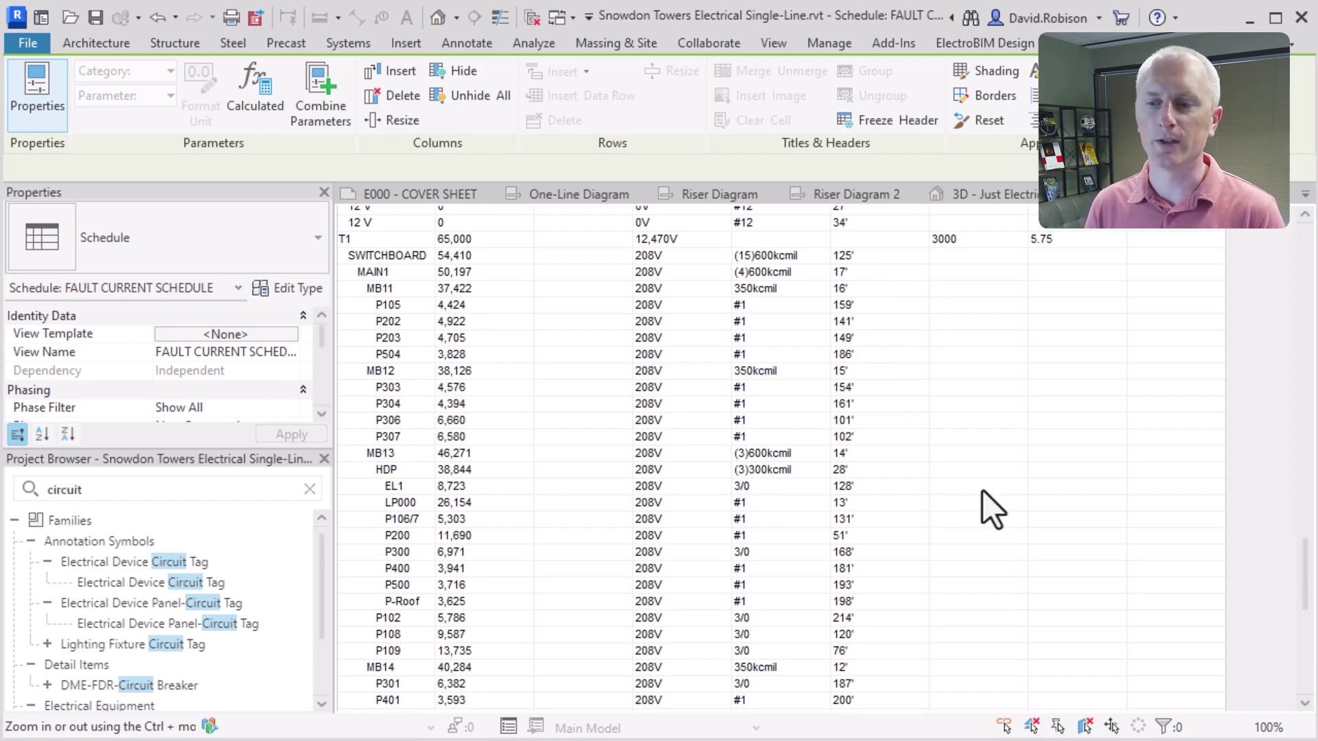
Step: Scroll to the fault schedule's lower rows (MAIN2, MB21–MB23) and bring up the schedules list
{"action": "scroll", "coordinate": [1016, 488], "scroll_direction": "down", "scroll_amount": 5}
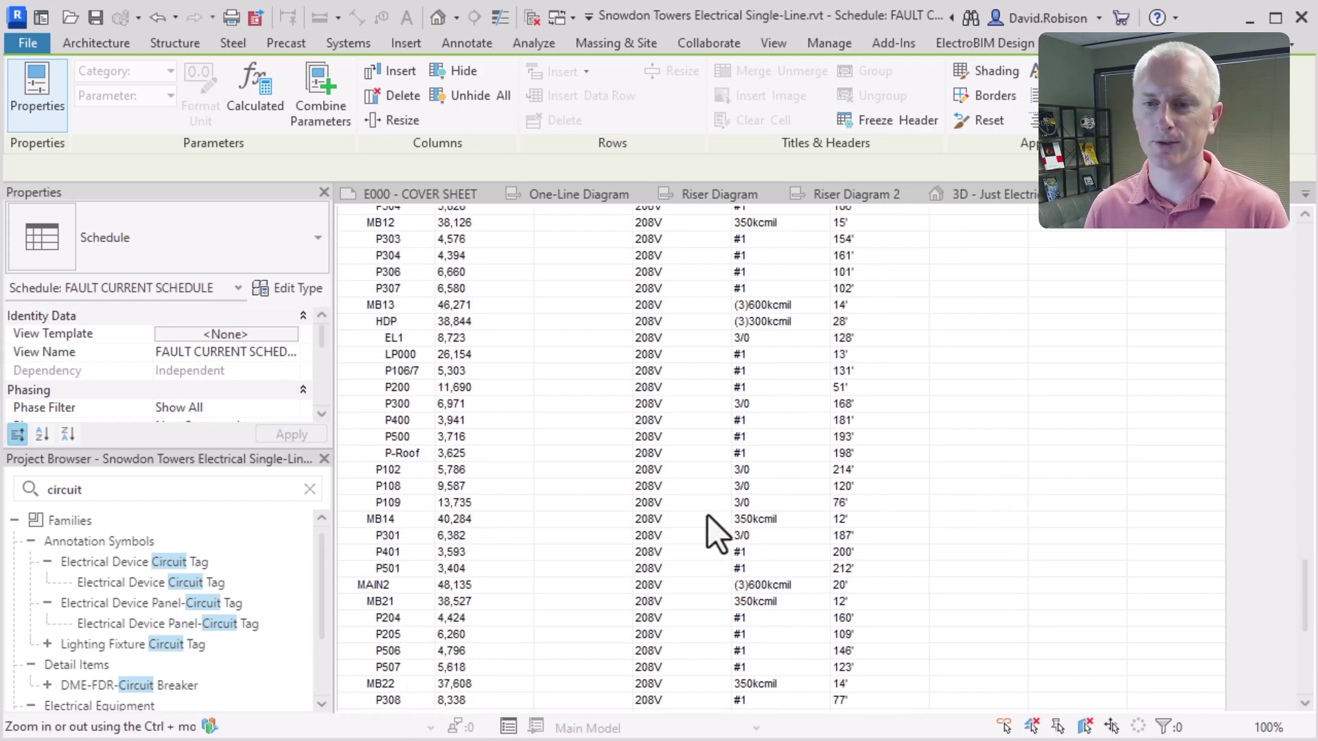
{"action": "left_click", "coordinate": [984, 46]}
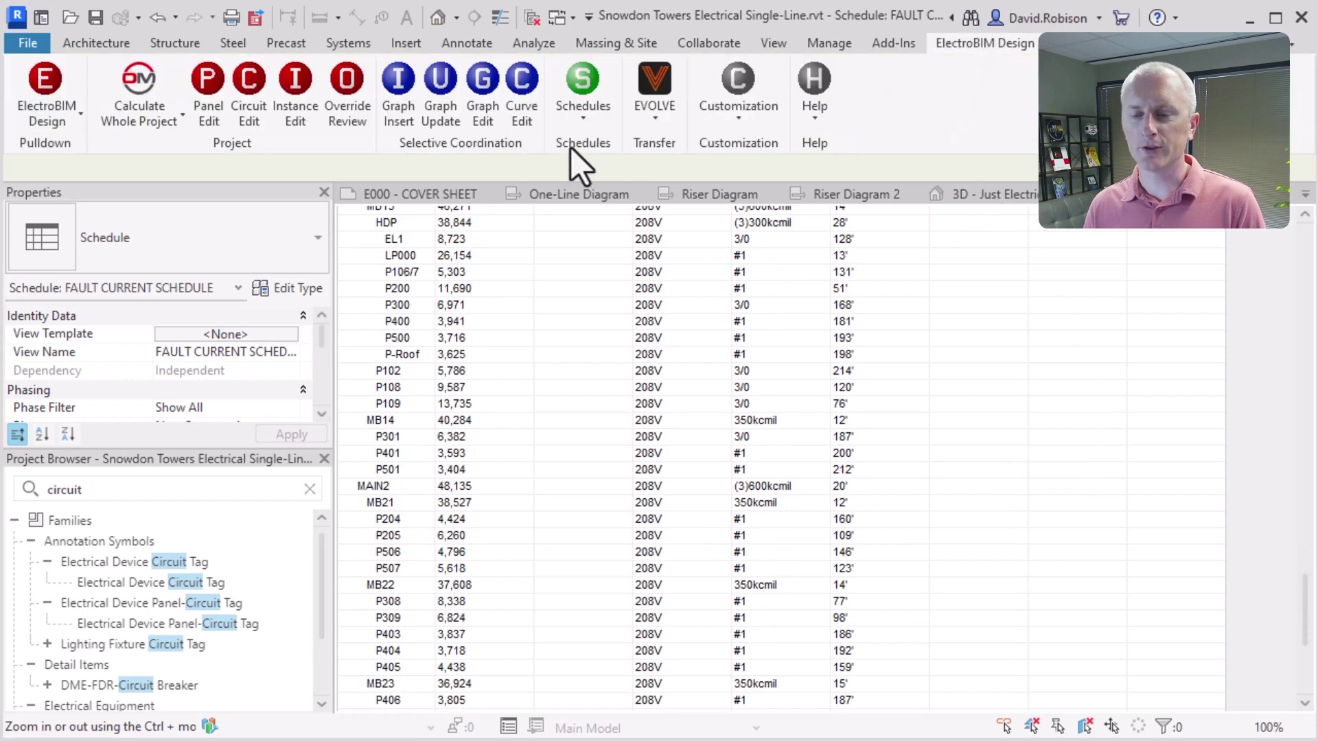